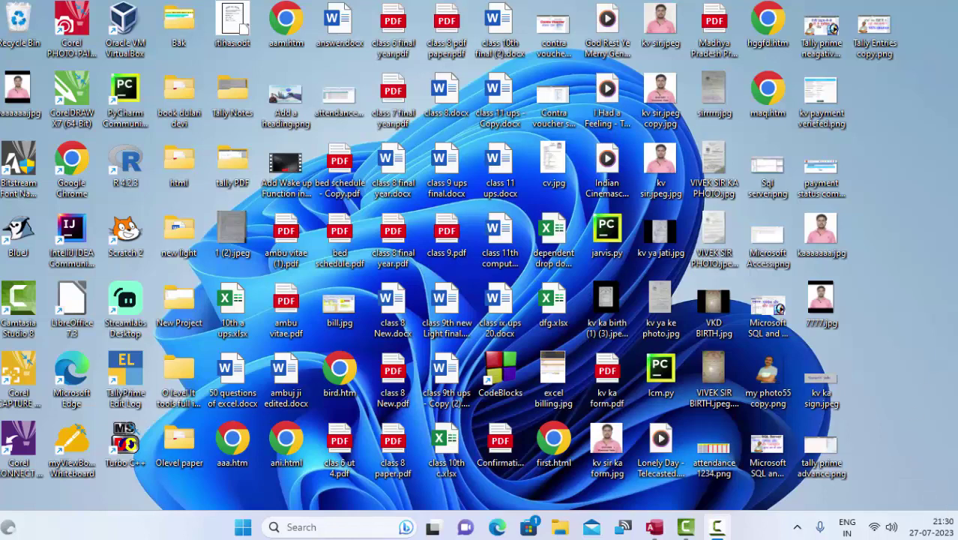
Refresh the desktop, then start Access and create a new blank database.
right_click(908, 150)
click(847, 217)
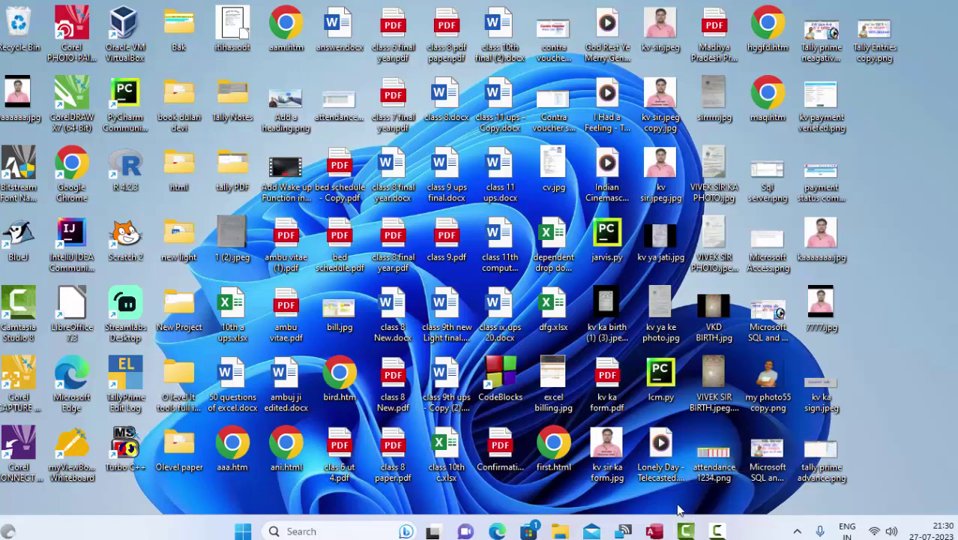
click(652, 529)
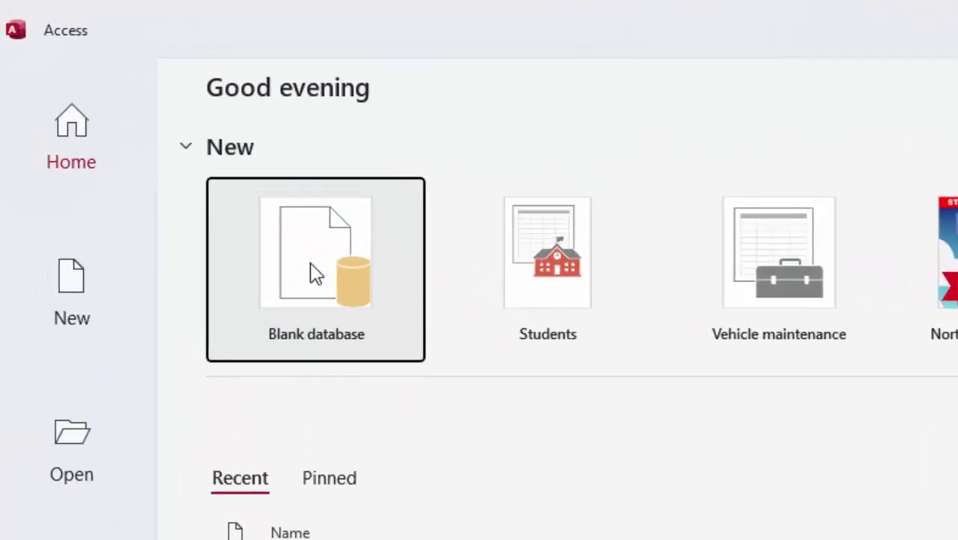
click(314, 273)
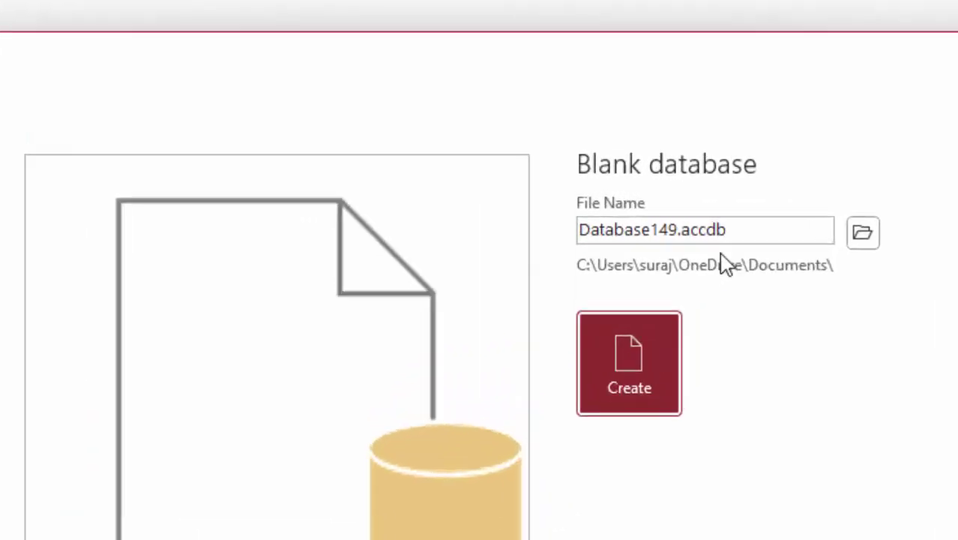
click(687, 295)
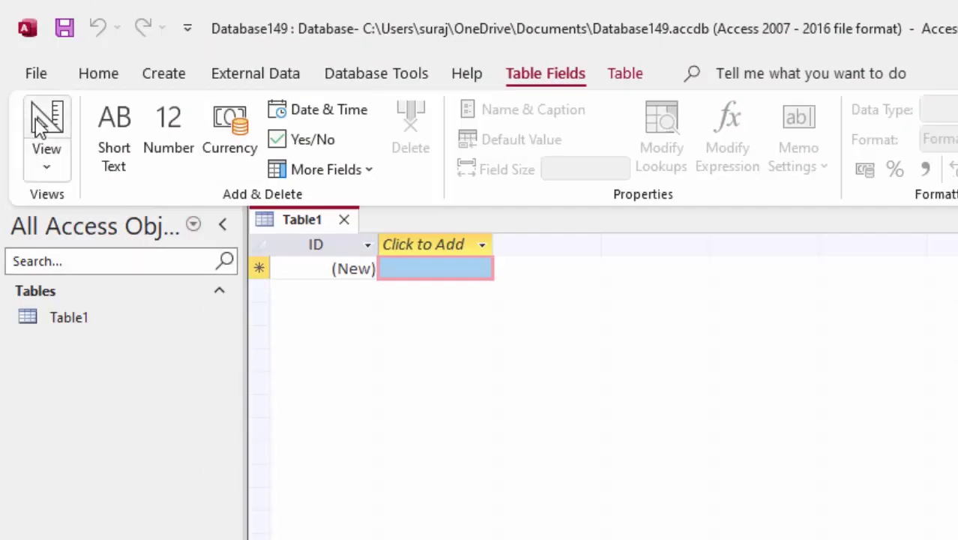
Save the new table as ProductT and open it in Design View.
click(38, 123)
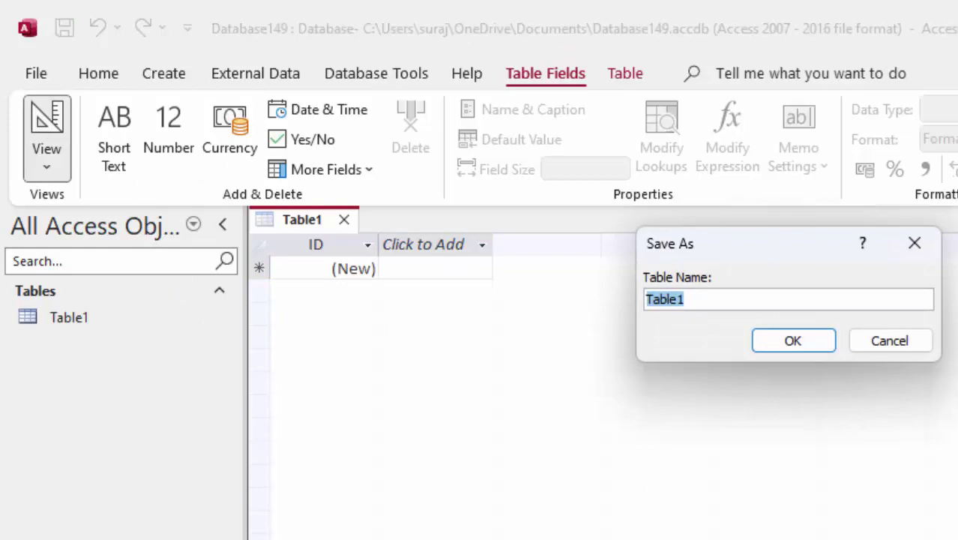
key(BackSpace)
text(Prod)
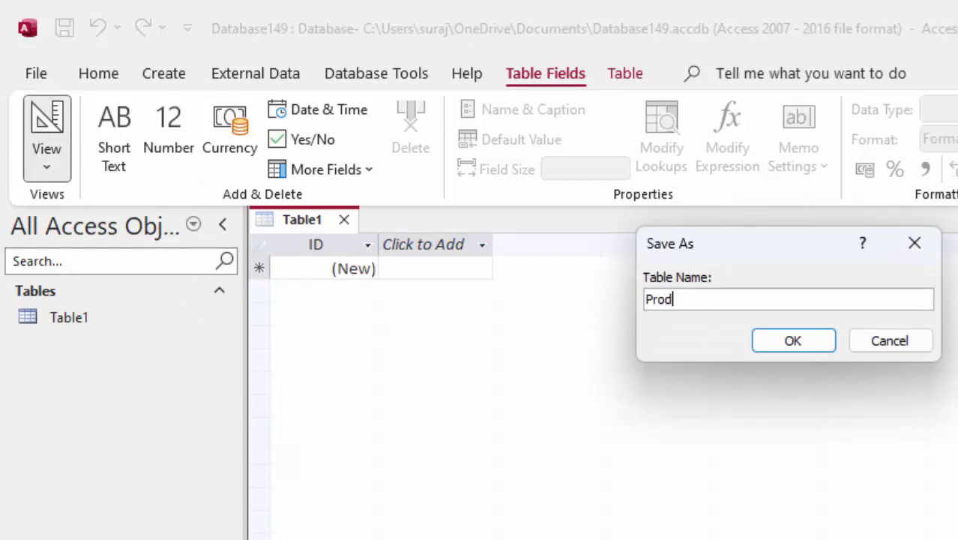
text(uctT)
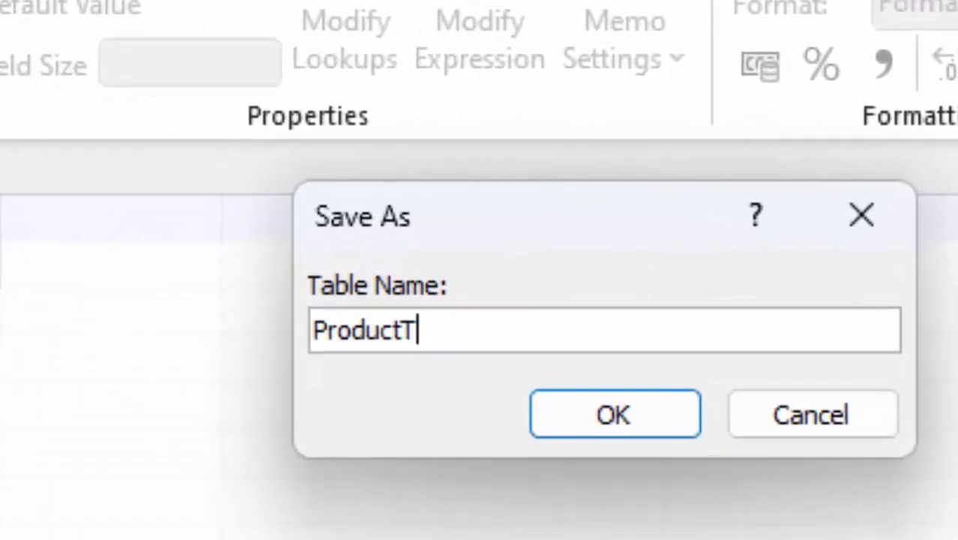
key(Return)
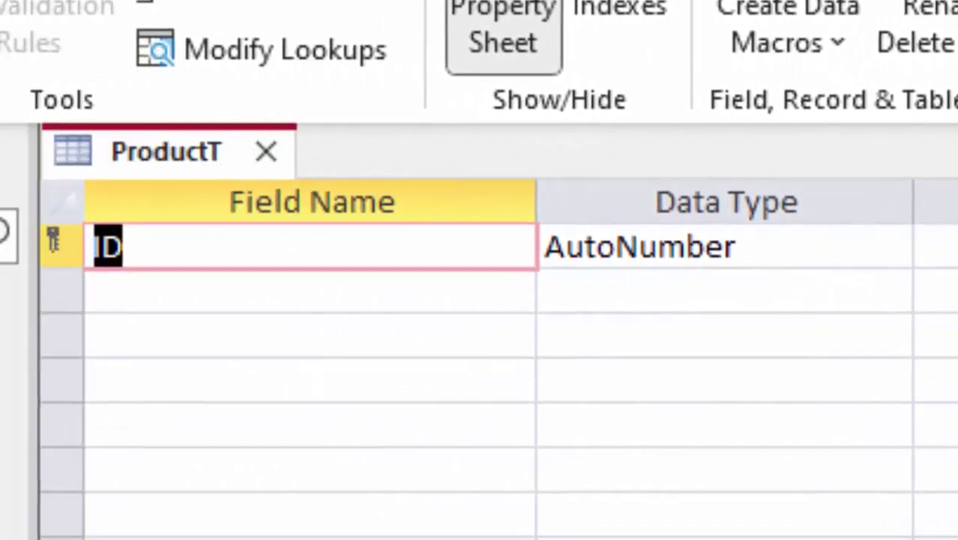
Add a Name_of_Product field below ID with the Short Text data type.
click(255, 308)
text(P)
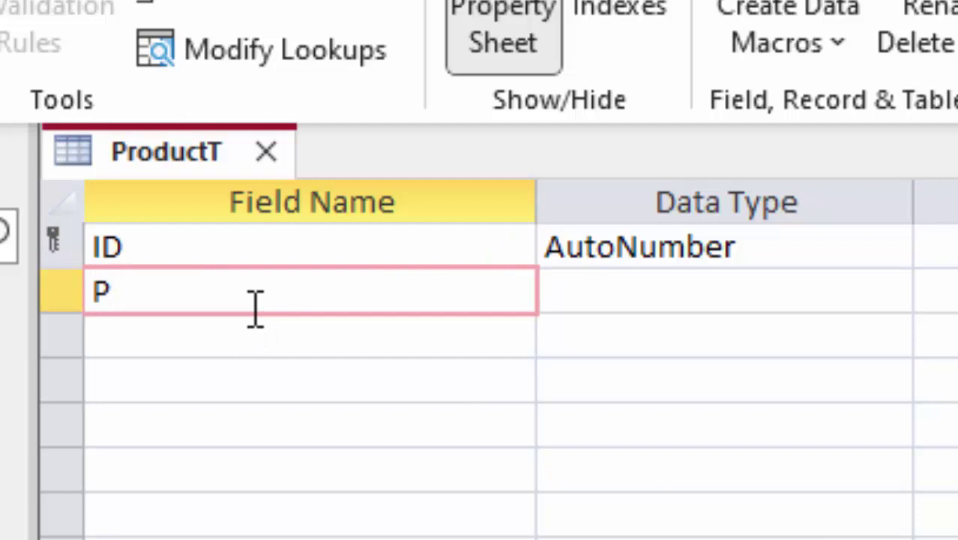
key(BackSpace)
text(Name)
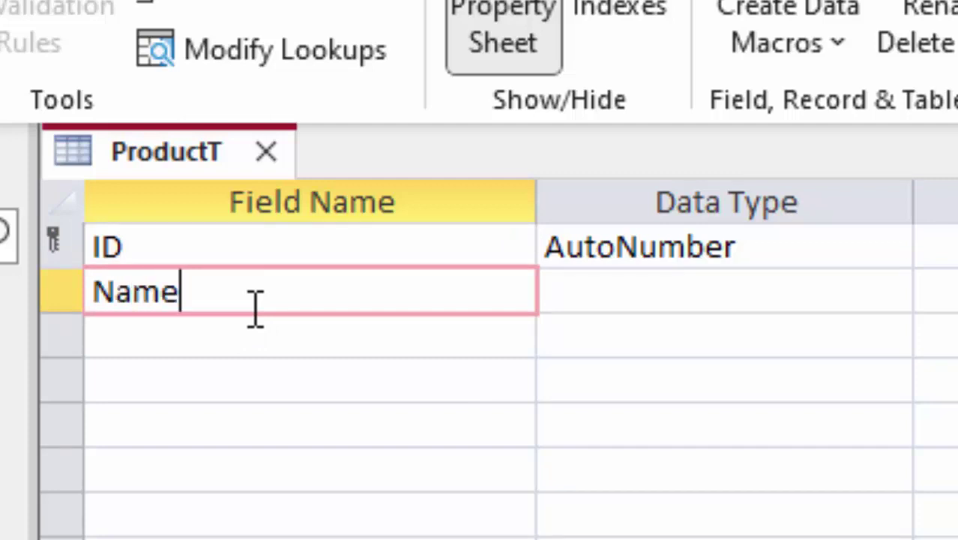
text(_of_P)
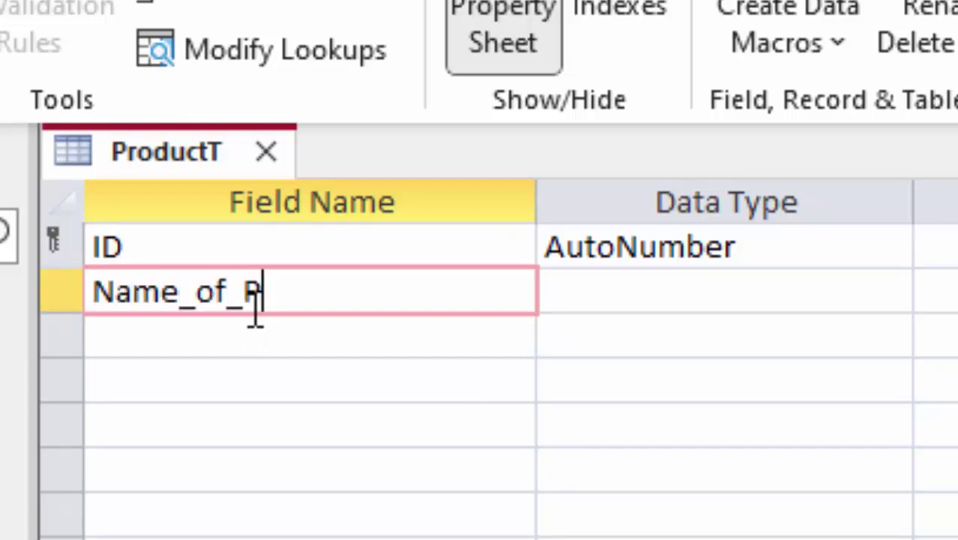
text(roduct)
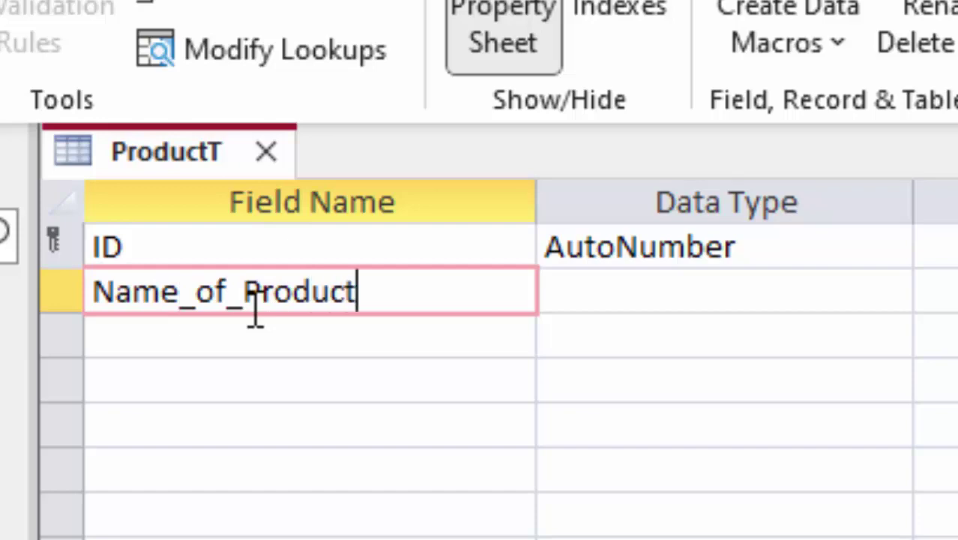
click(622, 293)
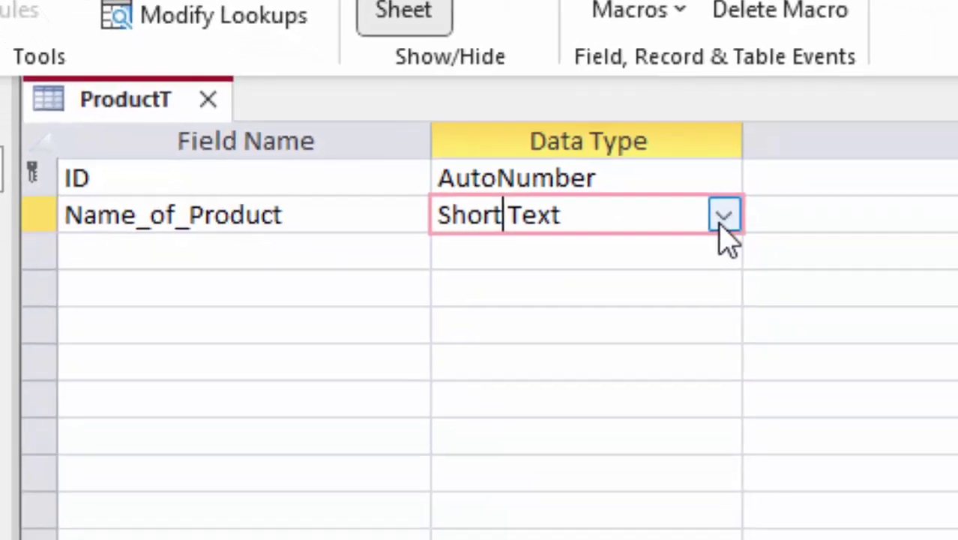
click(891, 293)
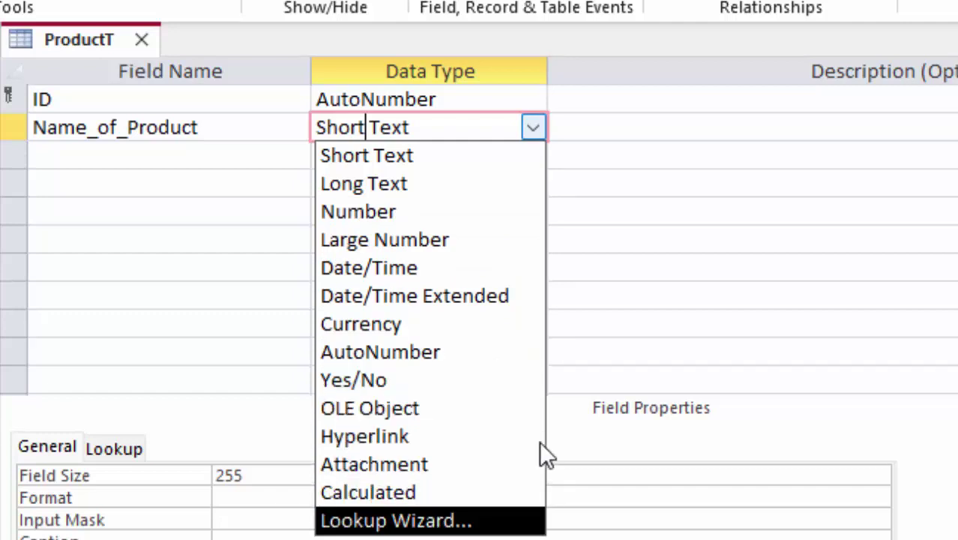
click(171, 156)
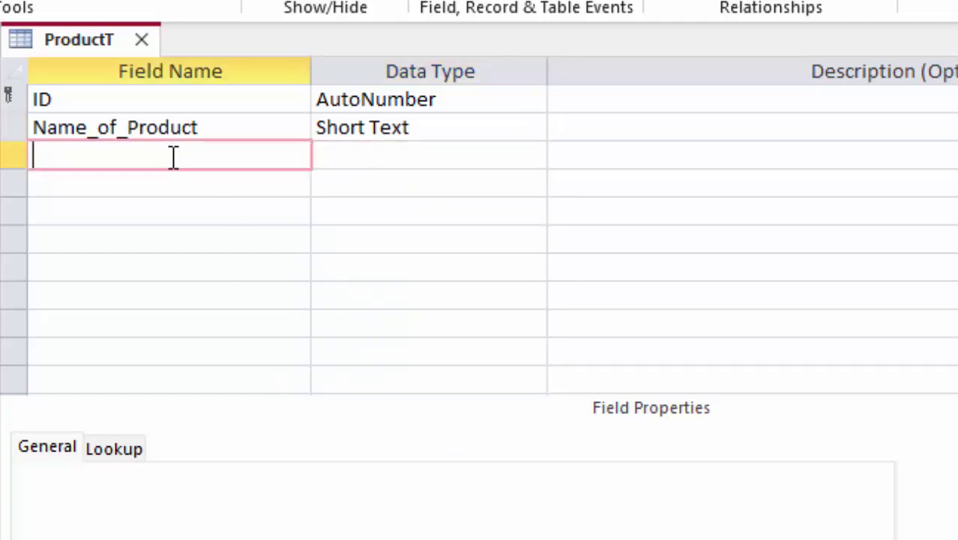
Add a Price field with the Currency data type.
text(Price)
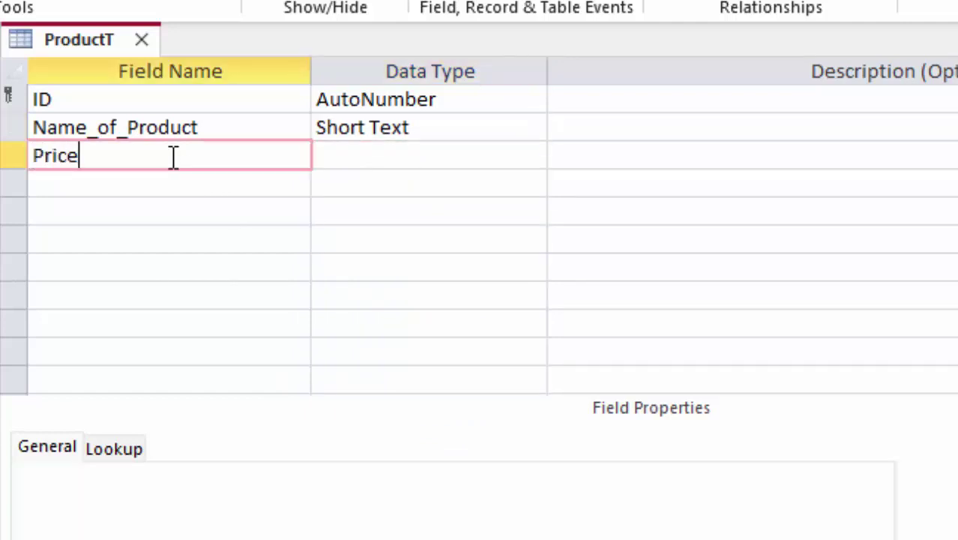
click(439, 153)
click(530, 160)
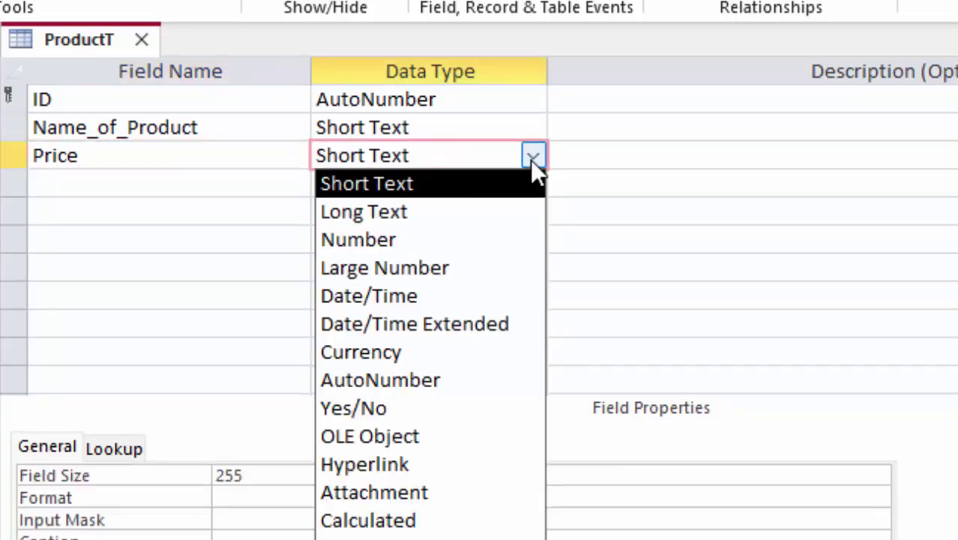
key(Escape)
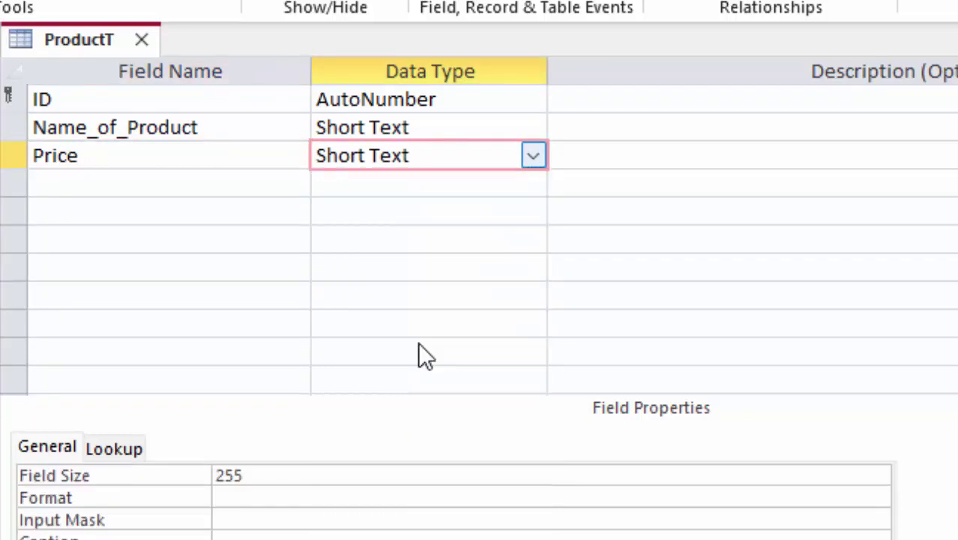
text(Currency)
Add a Unit field as a Number with field size Double.
click(86, 182)
text(Un)
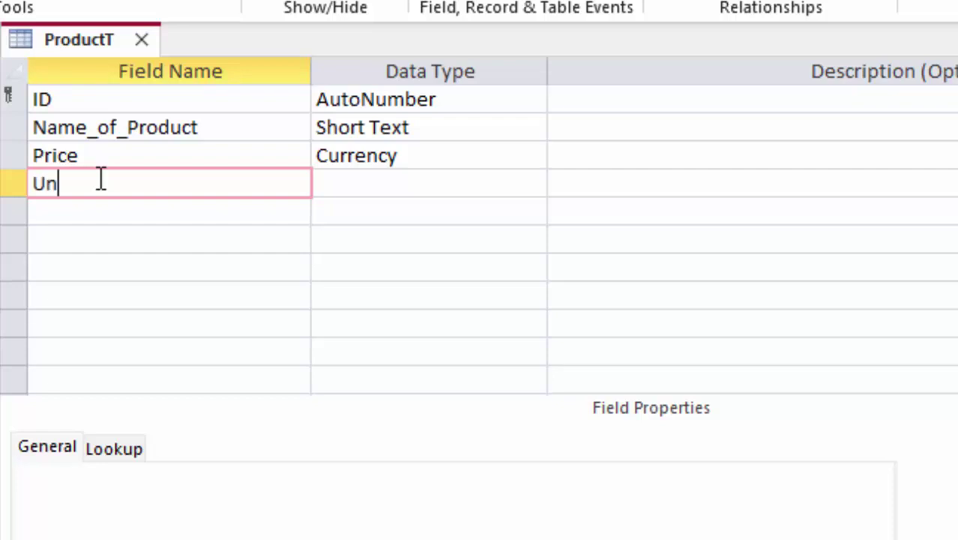
text(it)
click(435, 183)
click(525, 189)
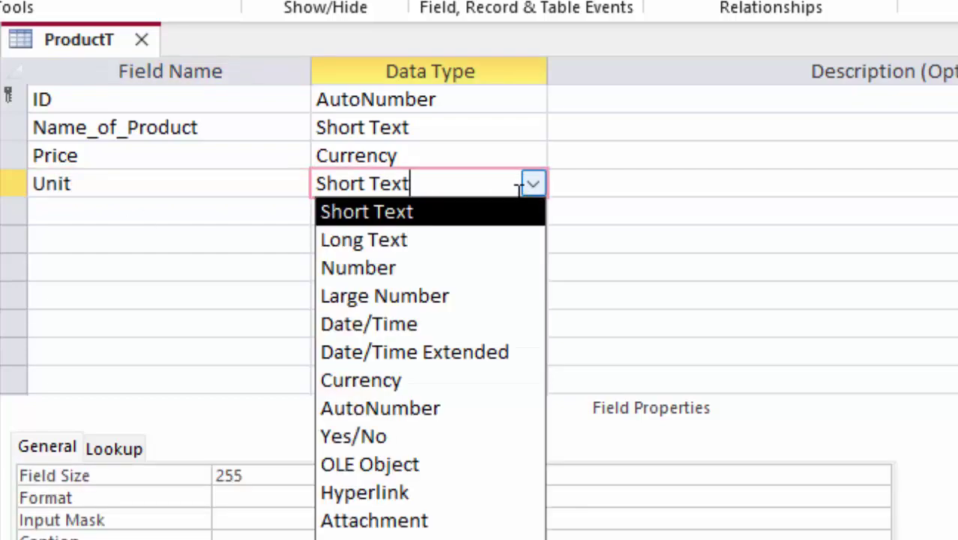
click(434, 267)
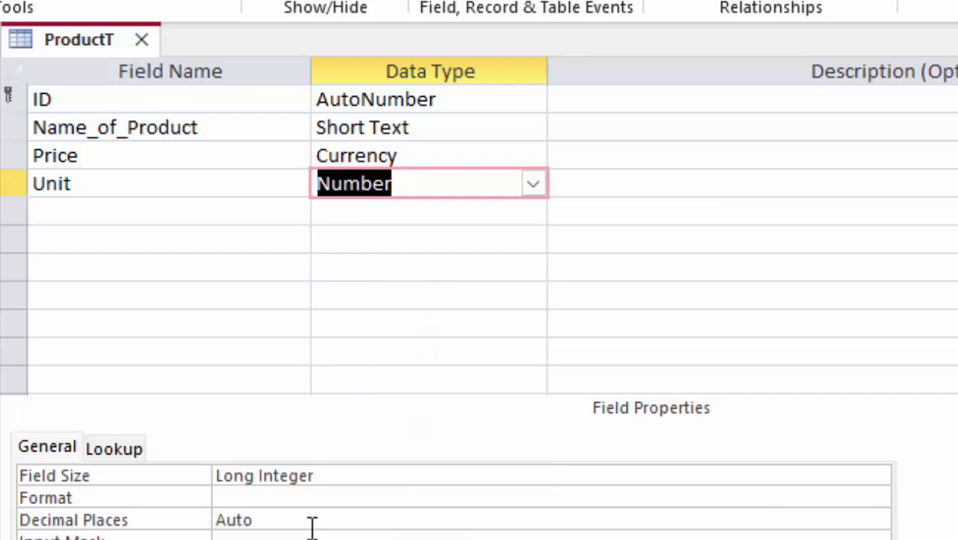
click(396, 477)
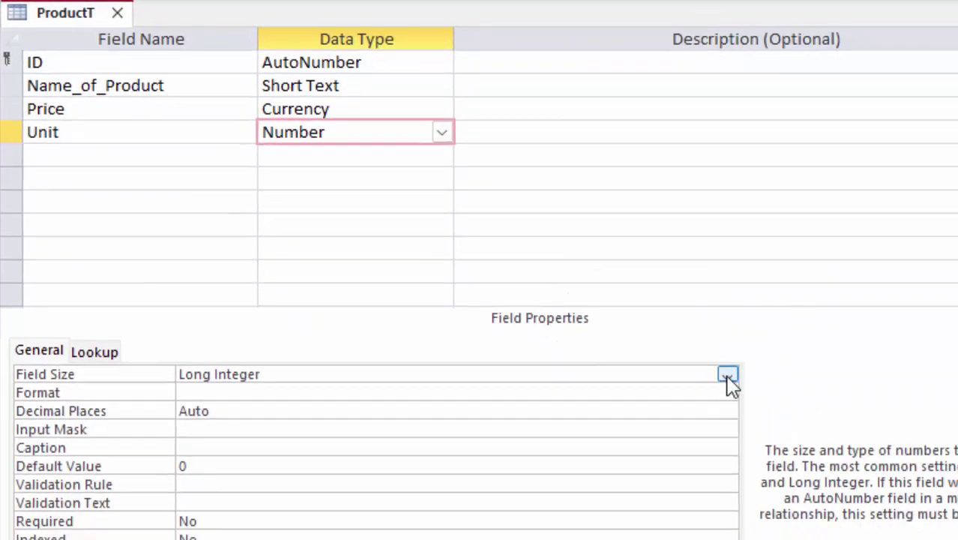
click(877, 478)
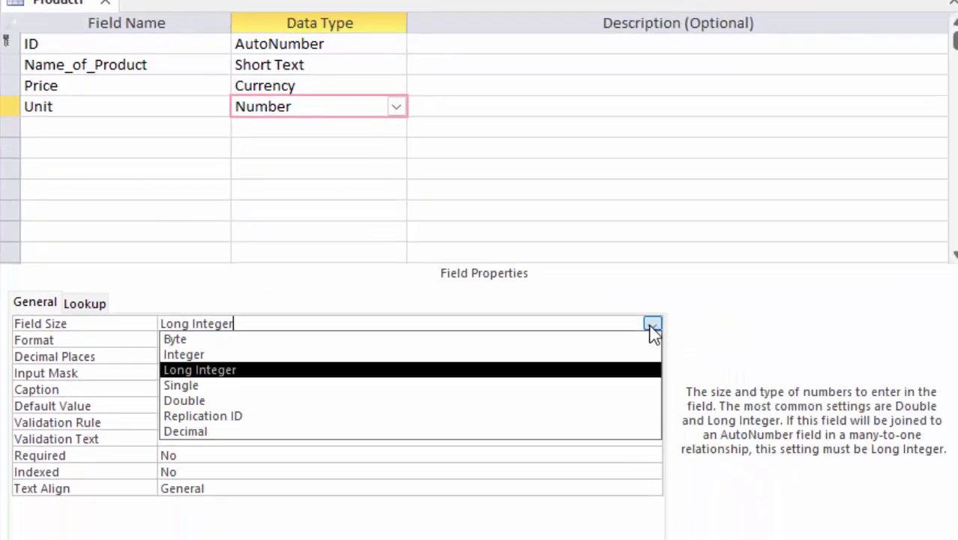
click(466, 401)
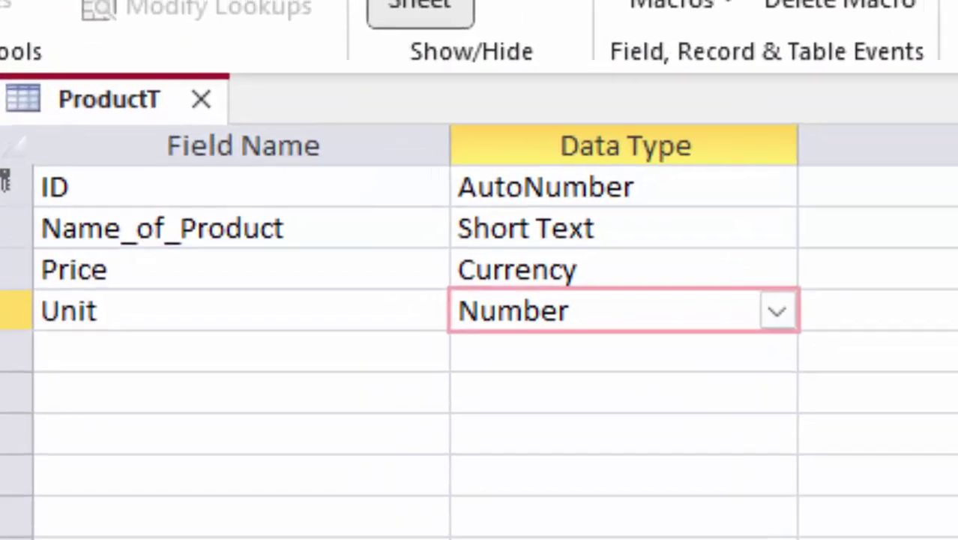
click(107, 353)
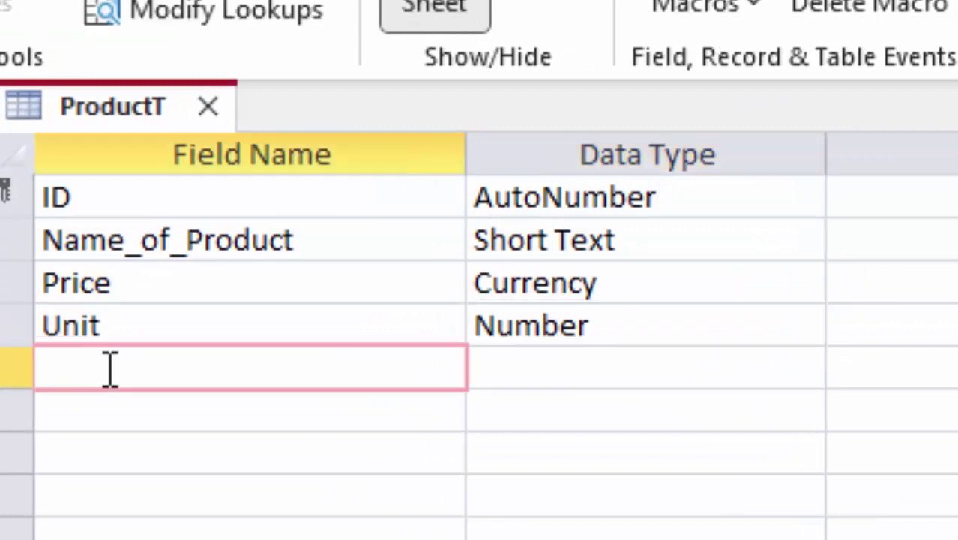
Add a Total field of type Calculated with the expression [Price]*[Unit].
text(Total)
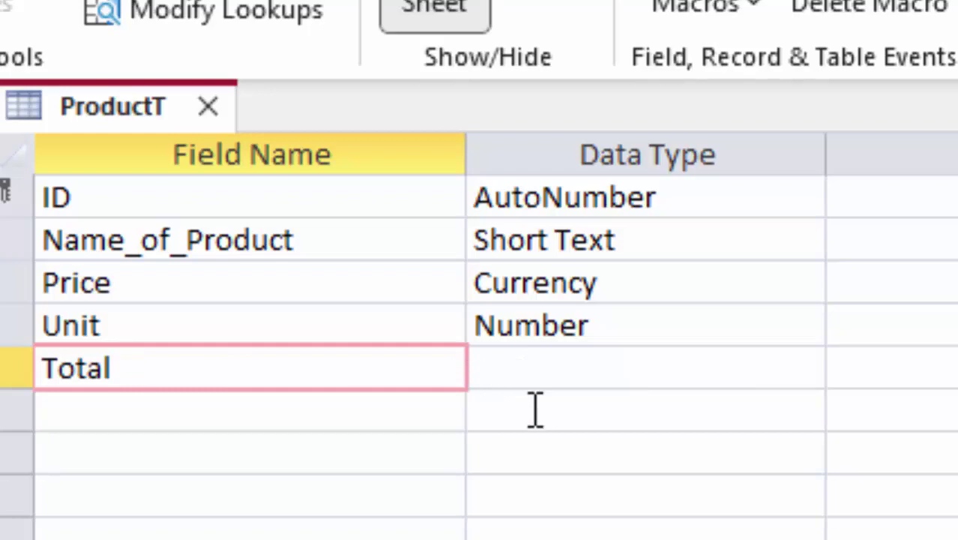
click(708, 369)
click(802, 381)
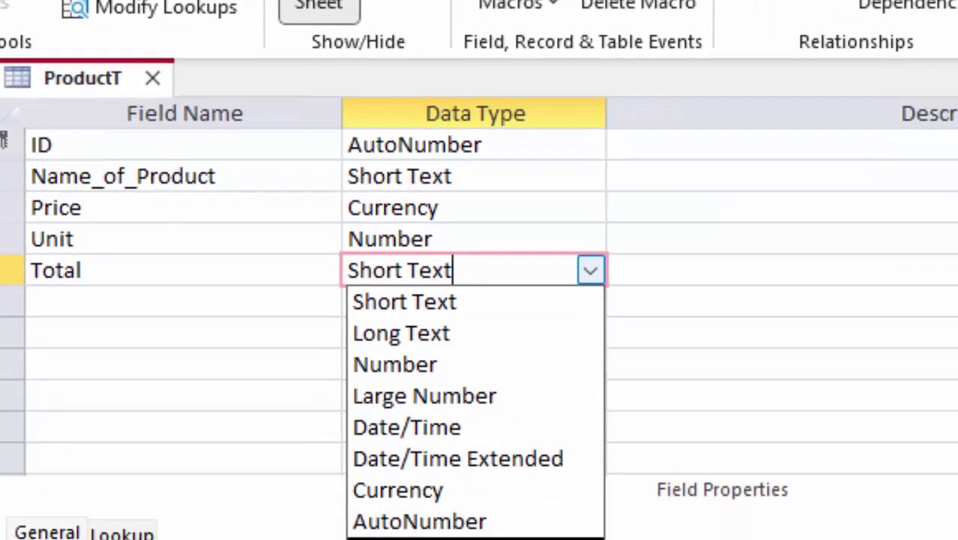
click(502, 539)
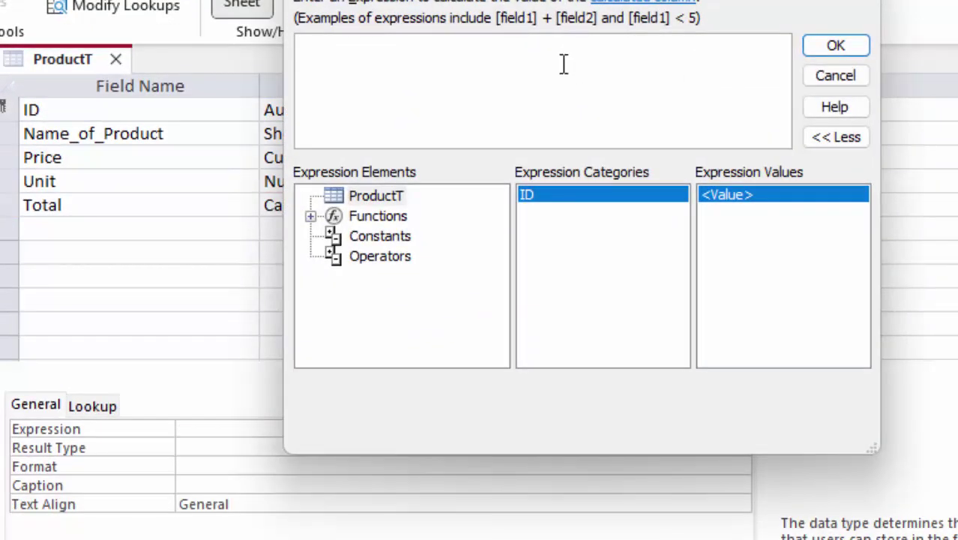
text([)
text(Price)
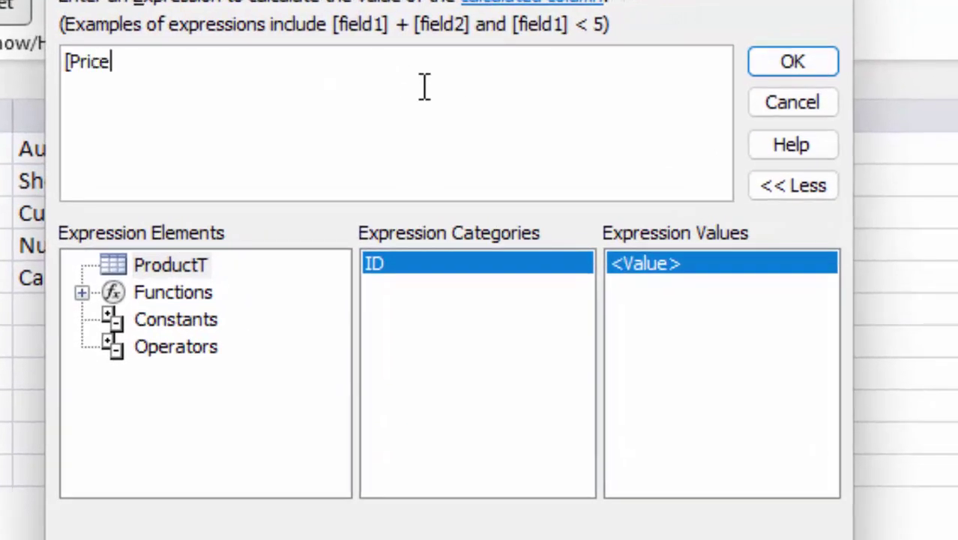
text(] *)
text([Unit)
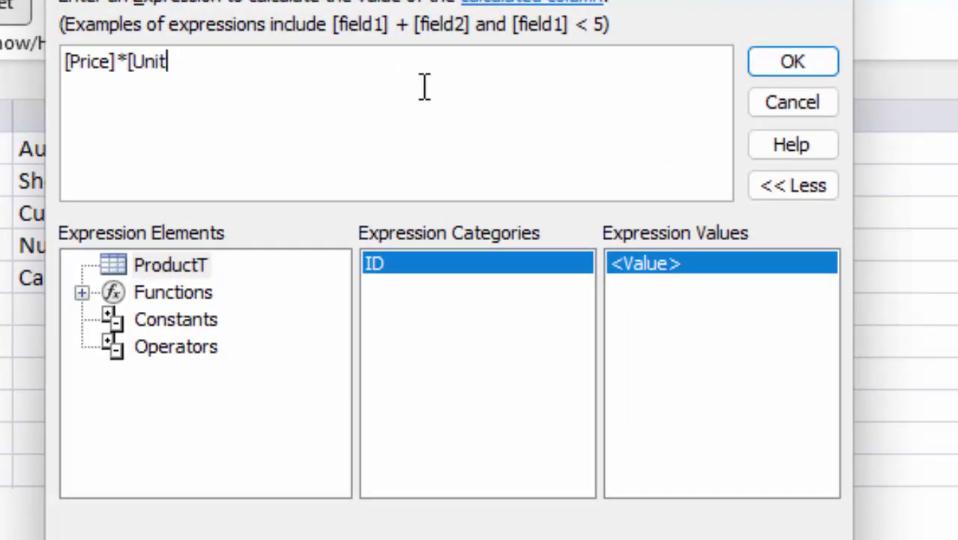
text(])
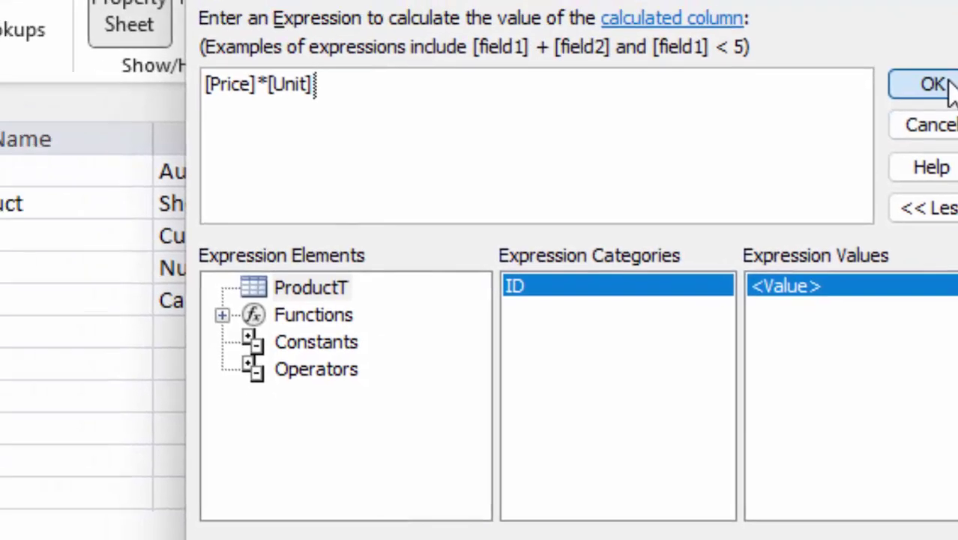
click(824, 58)
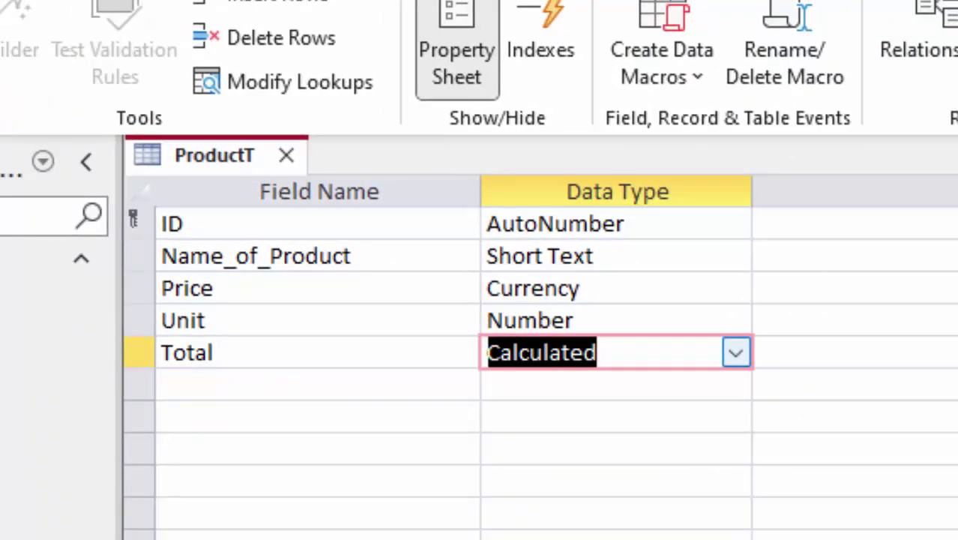
Add a Tax Percentage field with the Number data type.
click(246, 383)
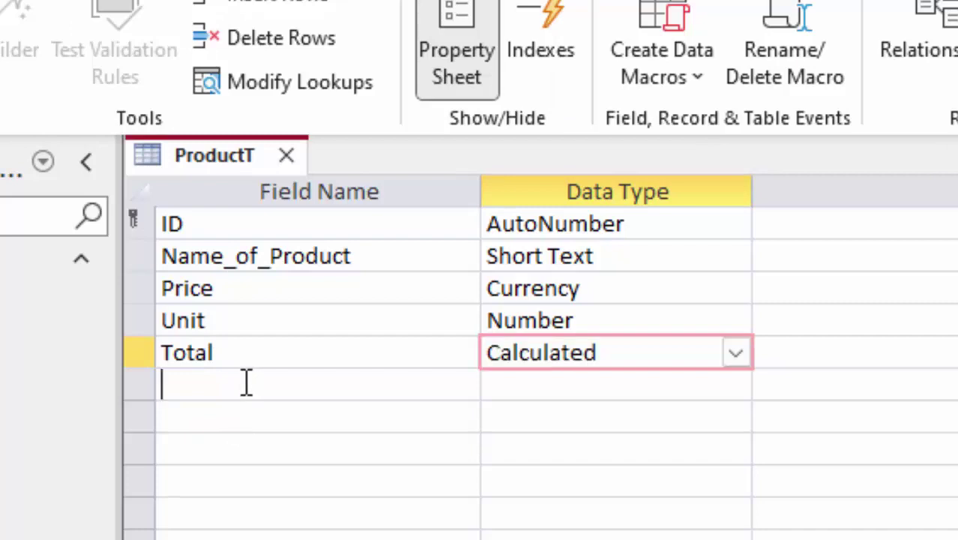
text(Tax )
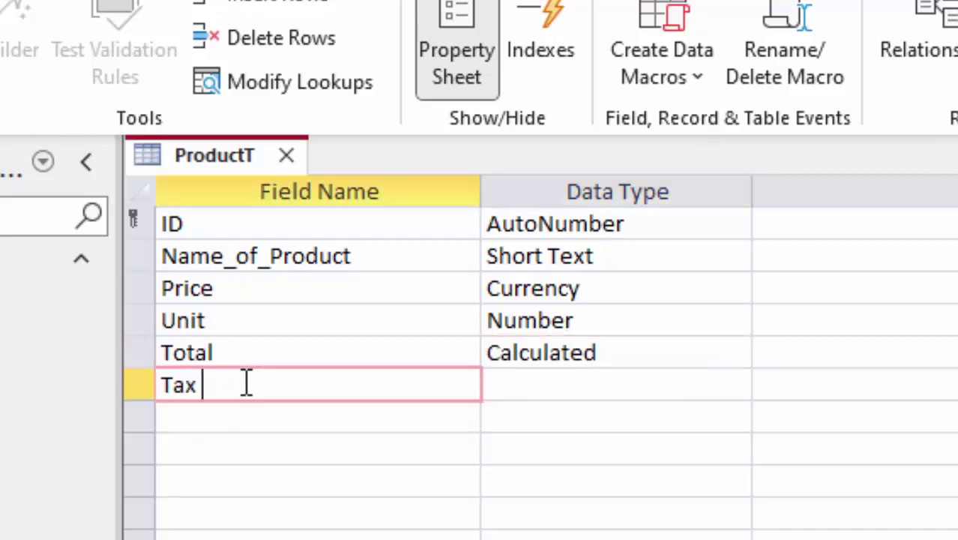
text(in P)
key(BackSpace)
key(BackSpace)
key(BackSpace)
text(Per)
text(centage)
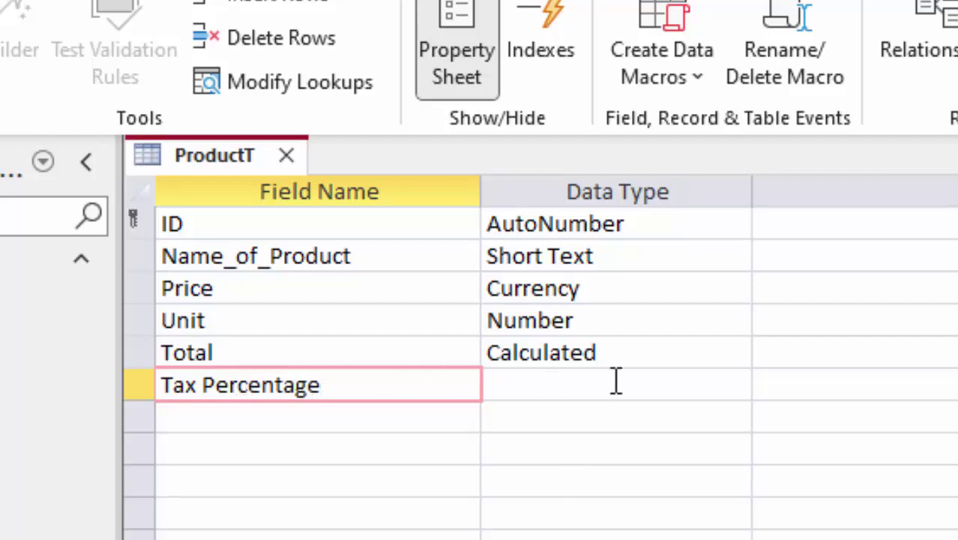
click(650, 383)
click(728, 382)
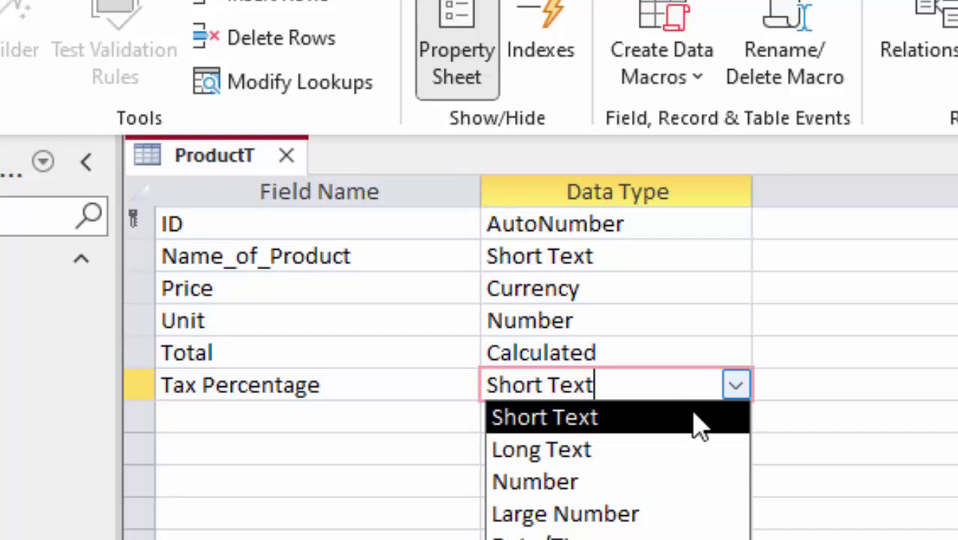
click(666, 483)
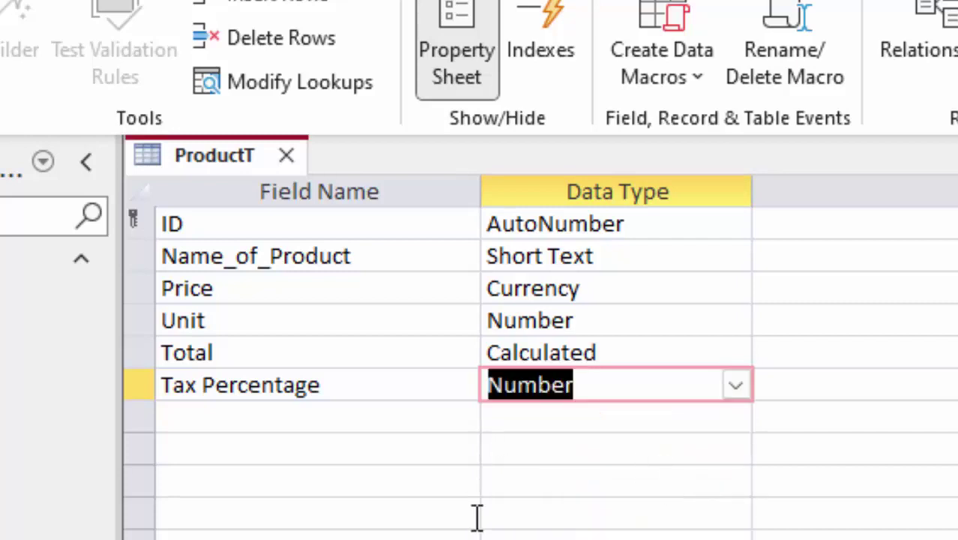
Set Tax Percentage's field size to Double and its format to Percent.
key(F2)
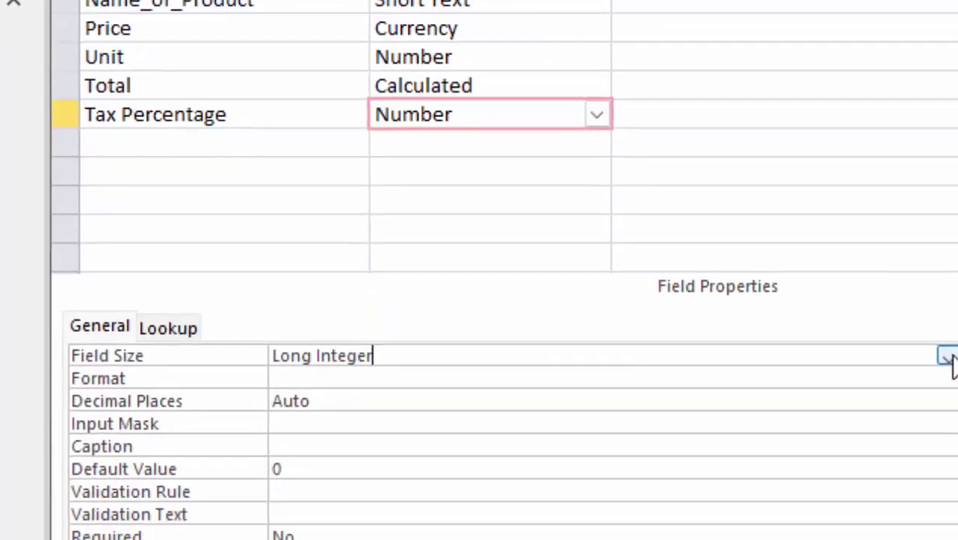
click(947, 357)
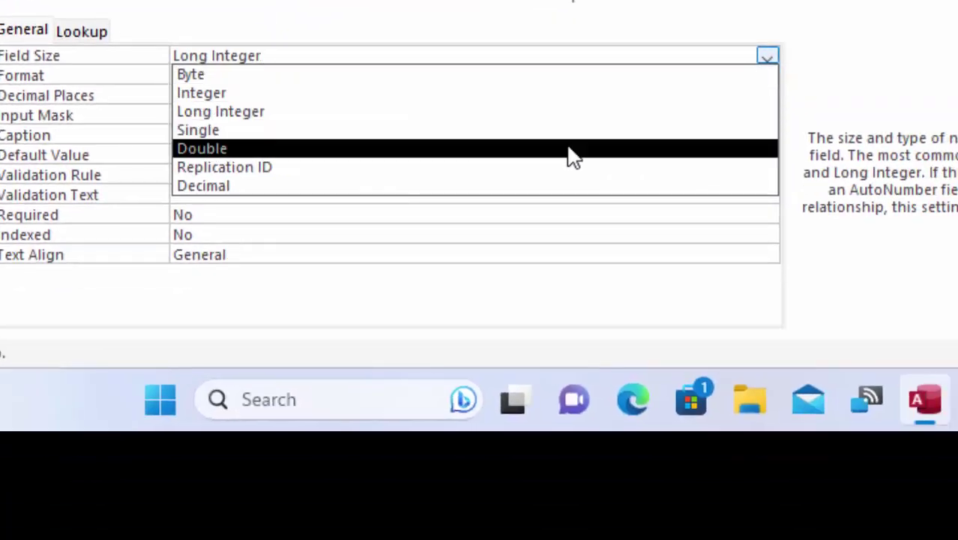
click(570, 155)
click(310, 78)
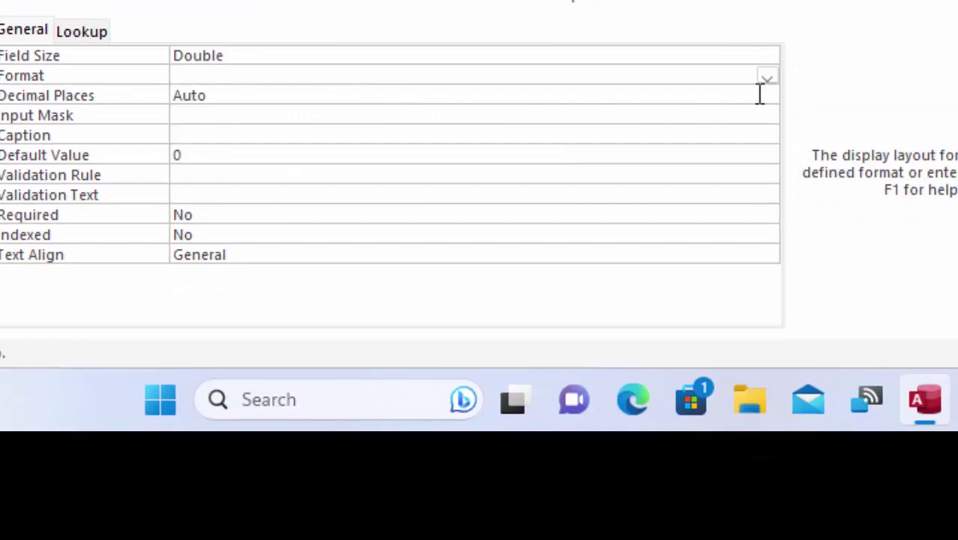
click(766, 77)
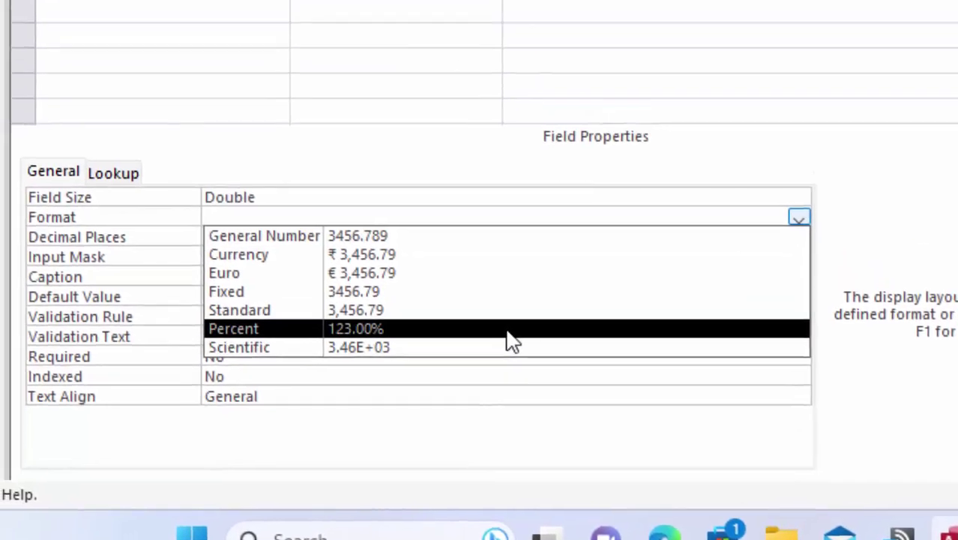
click(476, 187)
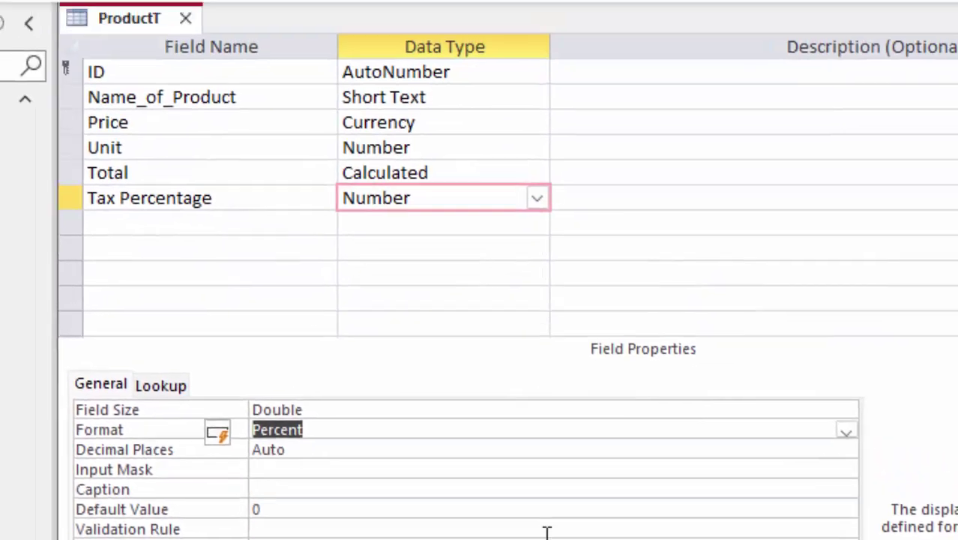
click(167, 292)
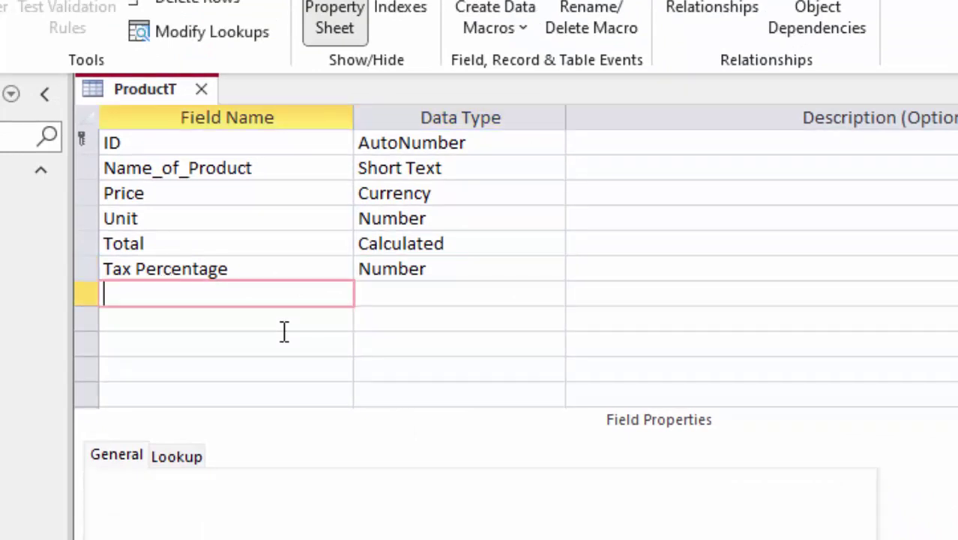
Add an IGST field of type Calculated using [Total]*[Tax Percentage].
text(IGS)
text(T)
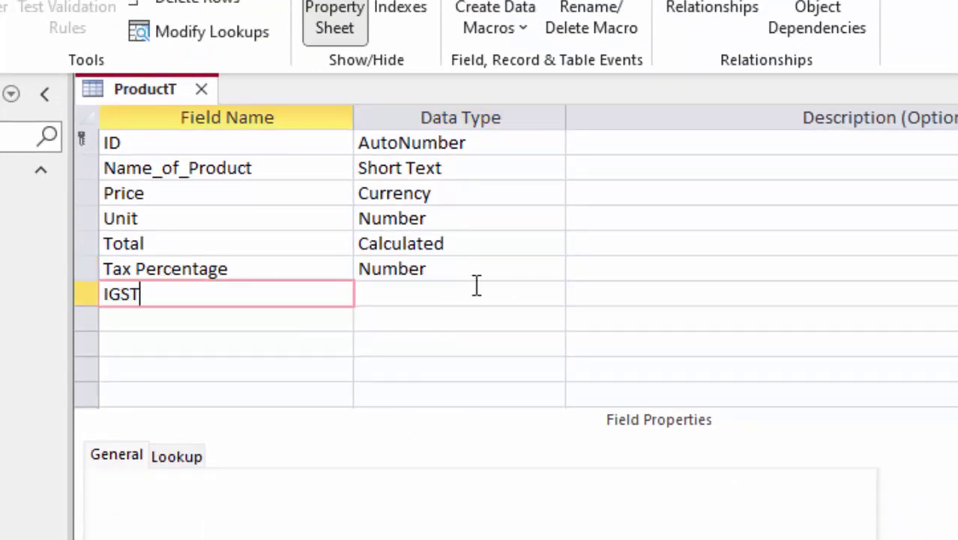
click(476, 289)
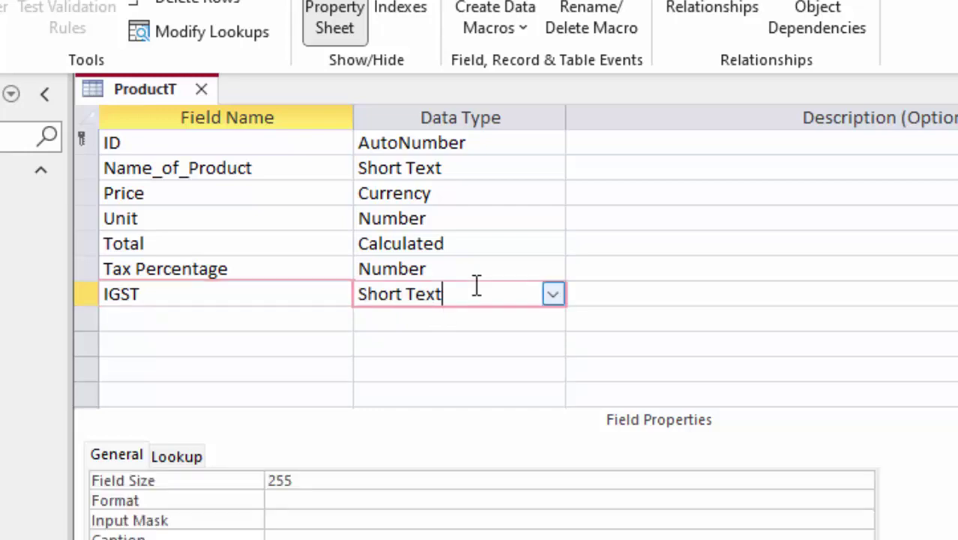
click(549, 295)
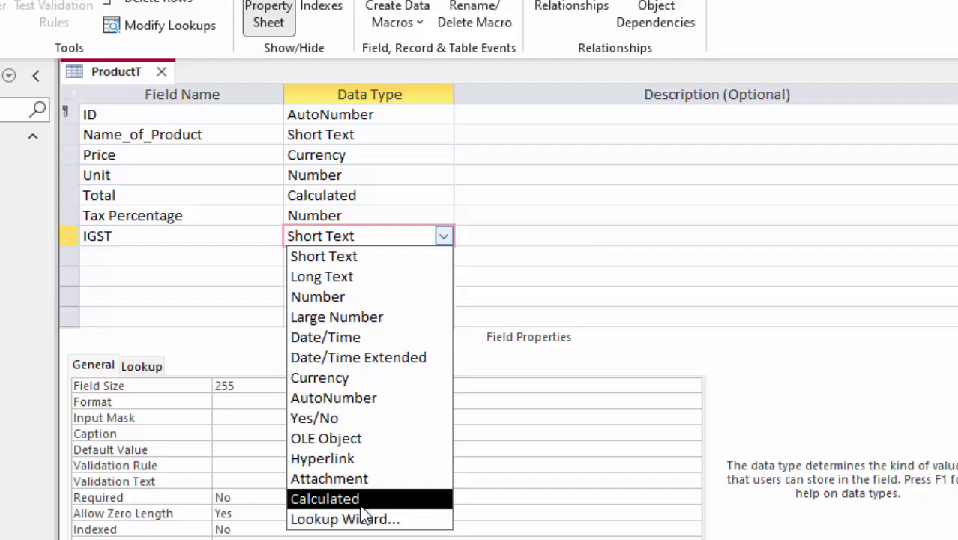
click(360, 498)
text([Tot)
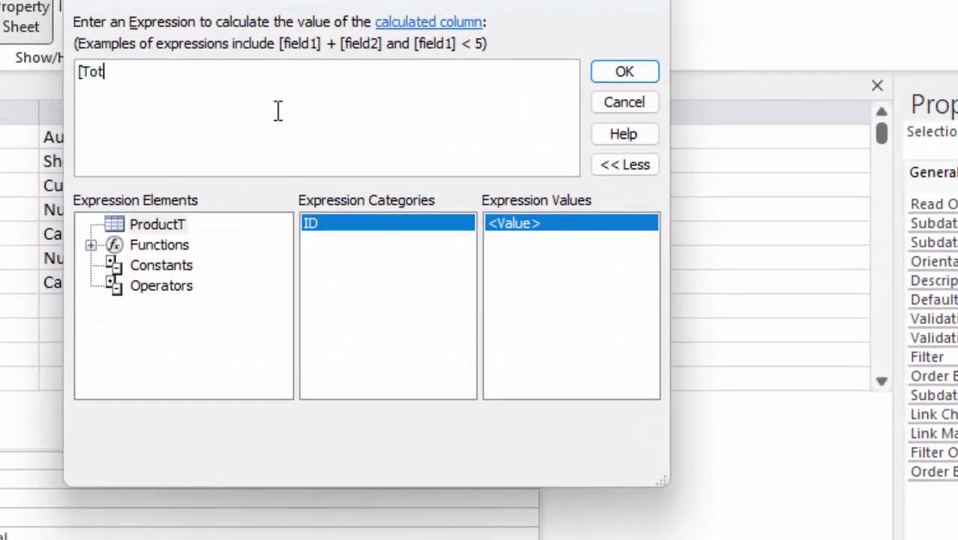
text(al]*)
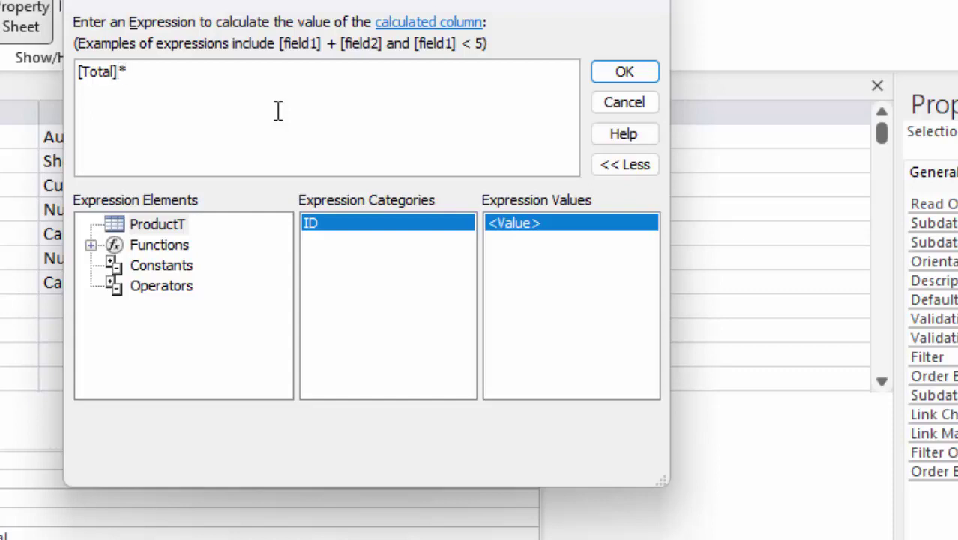
text([Ta)
text(x )
text(Per)
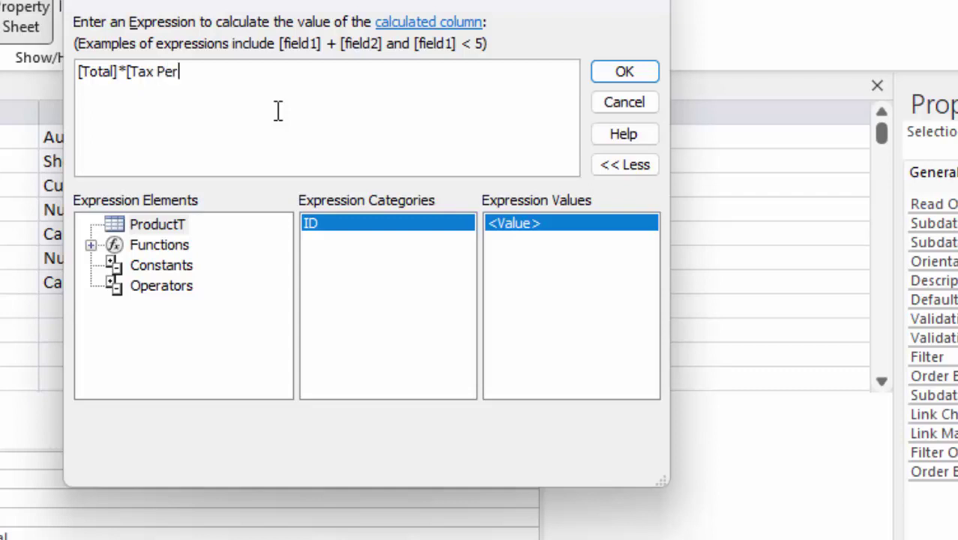
text(centage)
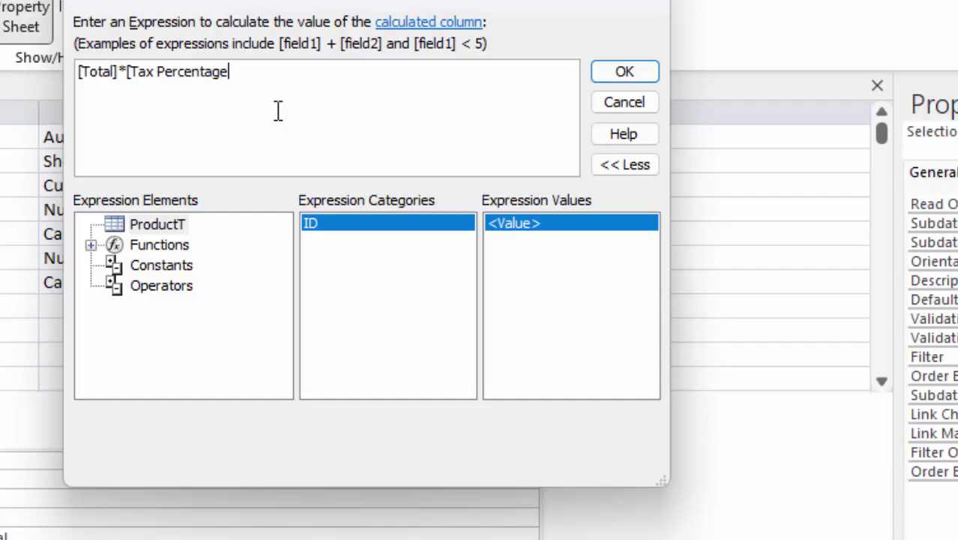
click(600, 74)
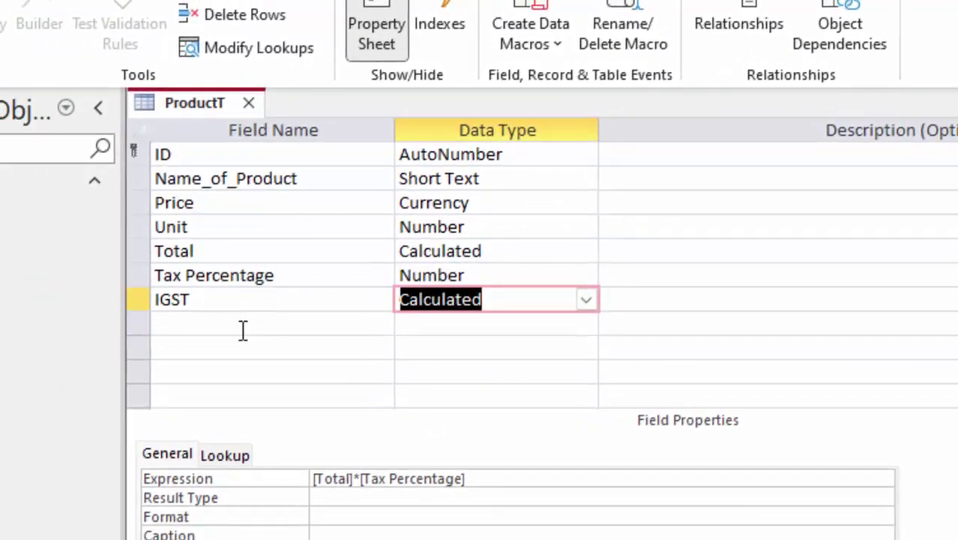
Review IGST's expression, then add a CGST field and set it to Calculated.
click(242, 331)
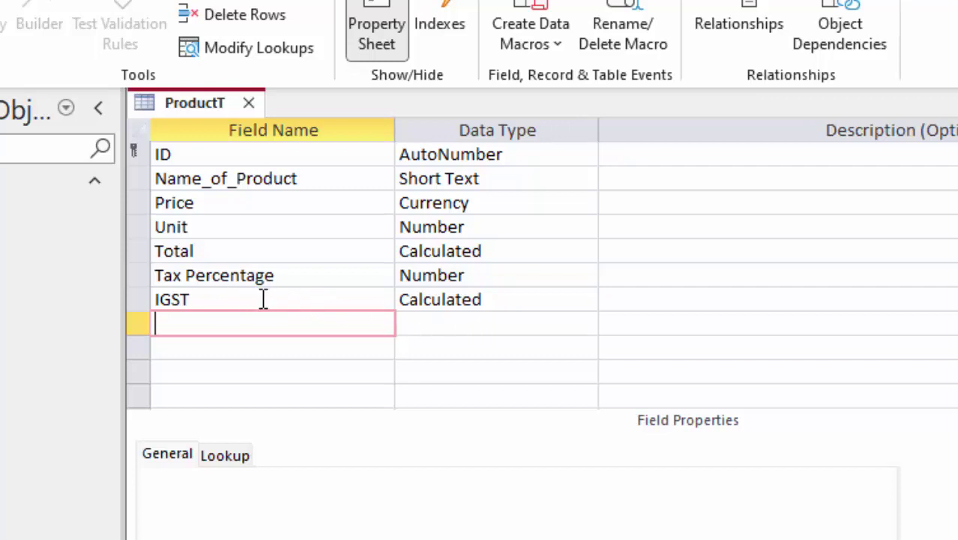
click(263, 299)
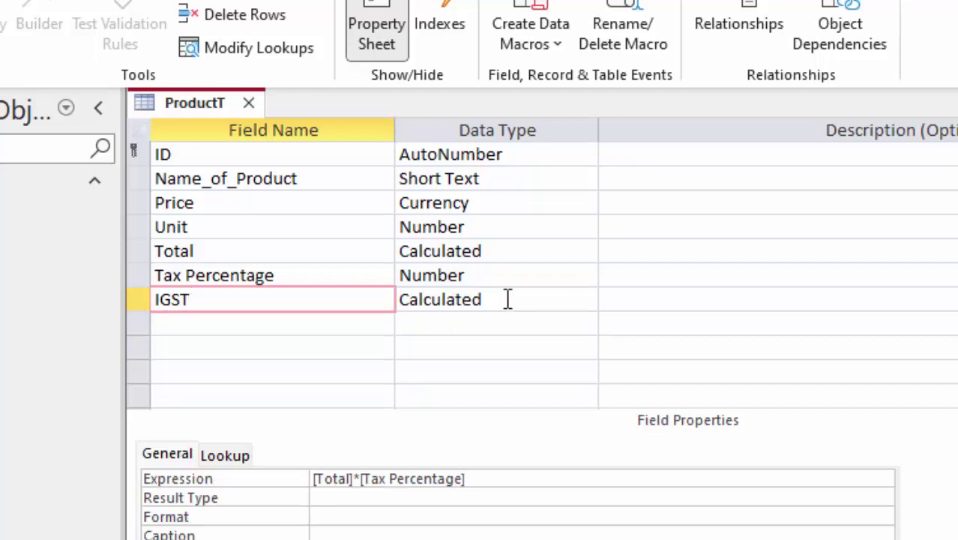
click(273, 328)
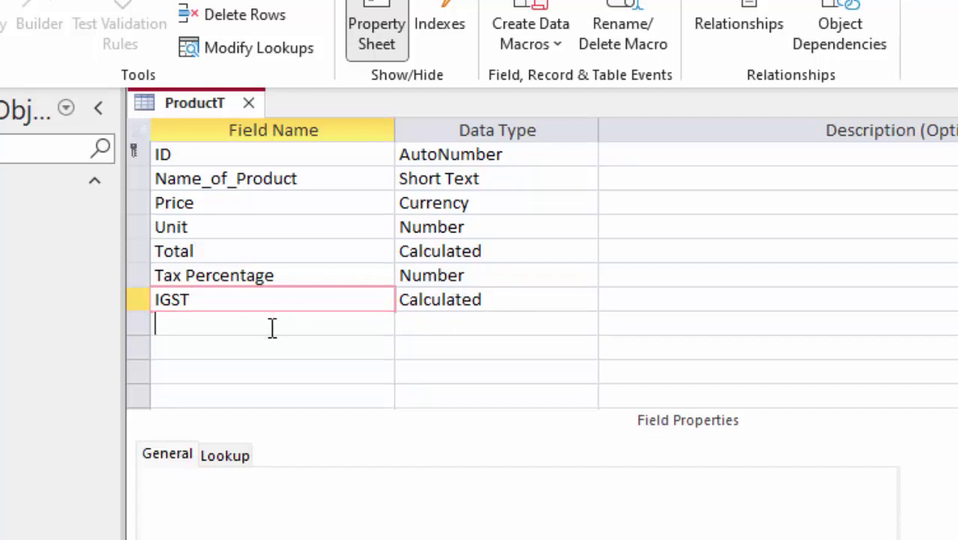
text(C)
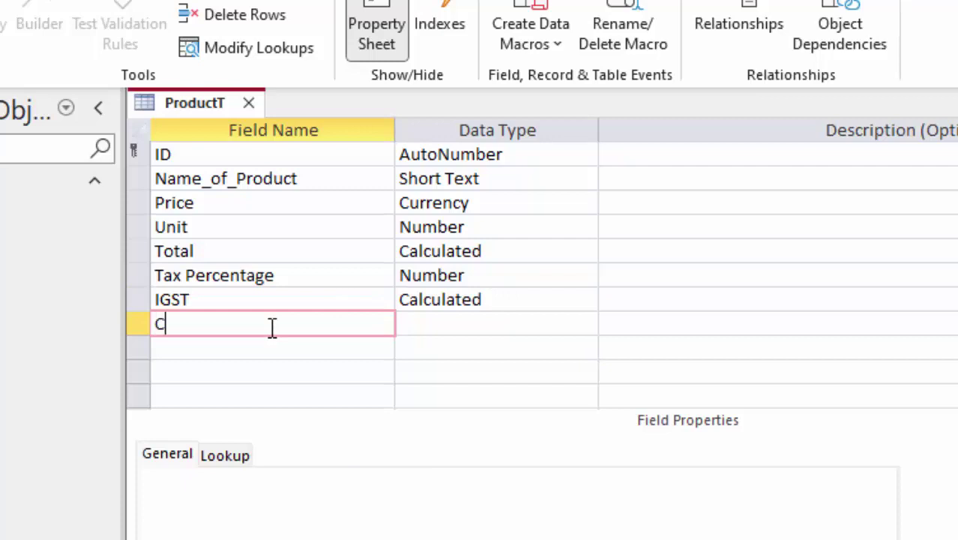
text(GST)
click(458, 321)
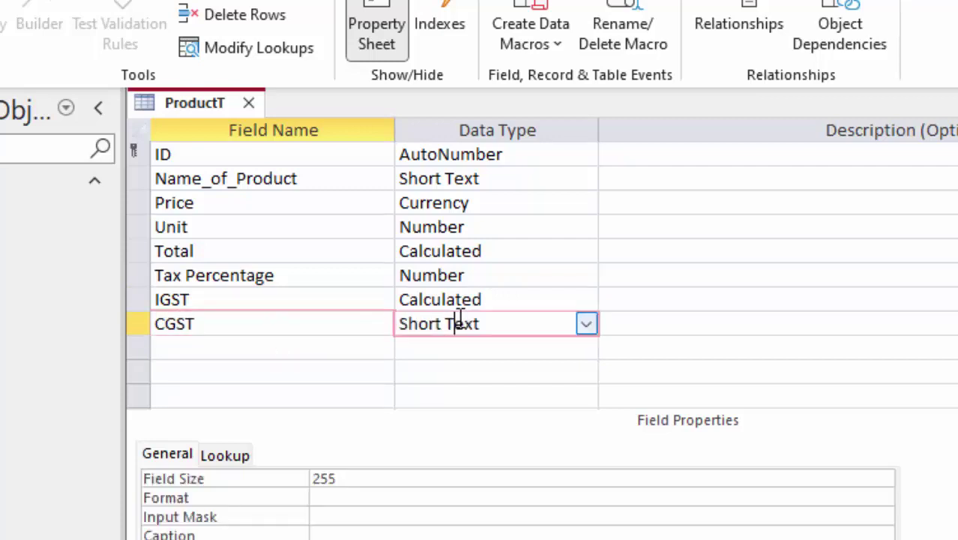
click(586, 324)
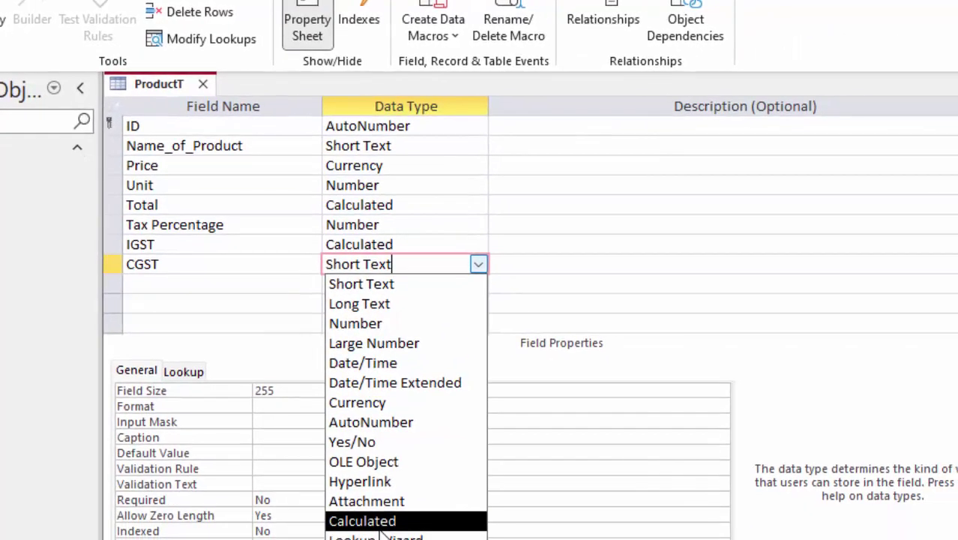
click(382, 517)
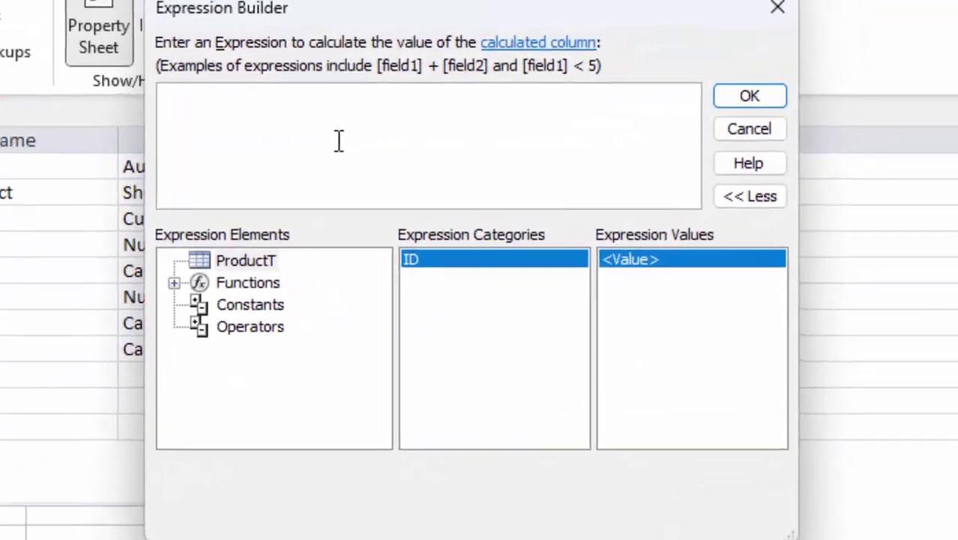
Enter the expression [Total]*[CGST] and close the Expression Builder.
text([To)
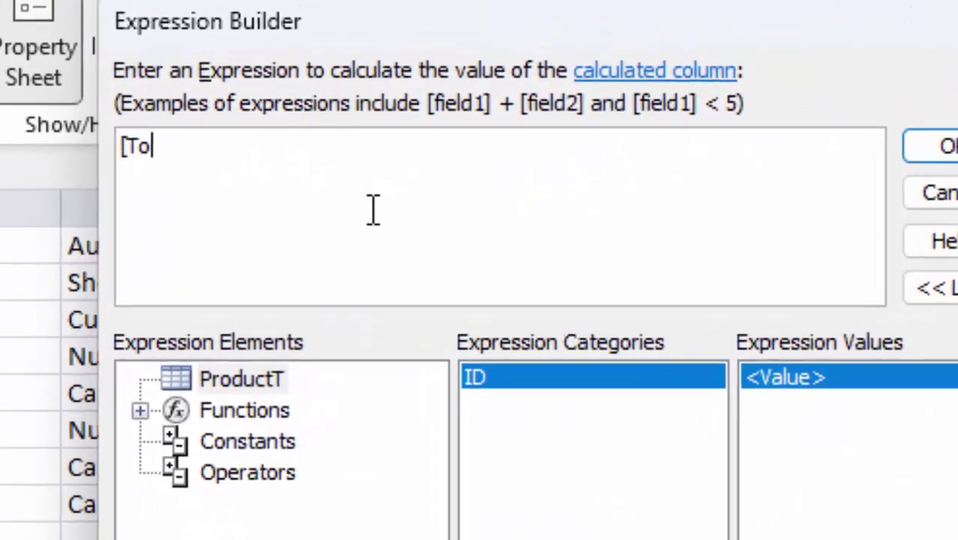
text(tal])
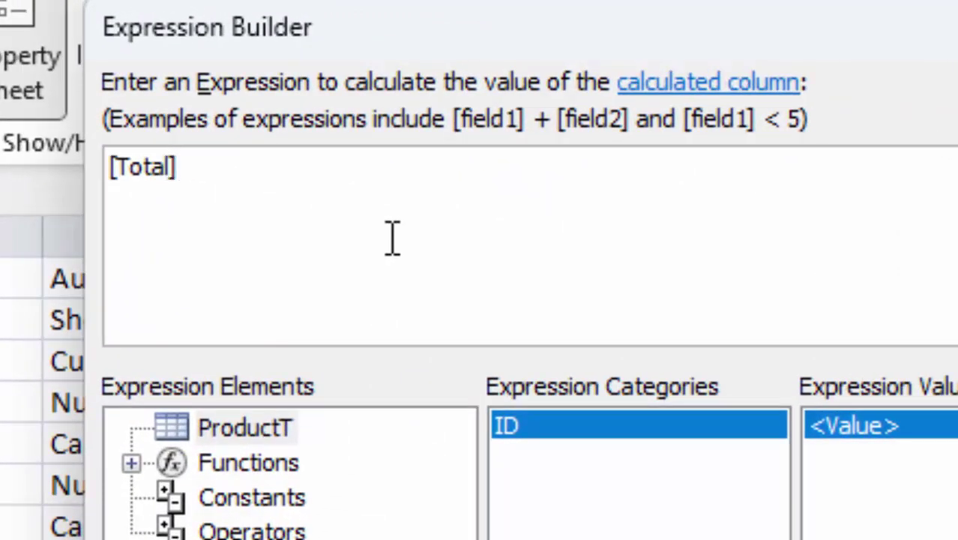
text(*[C)
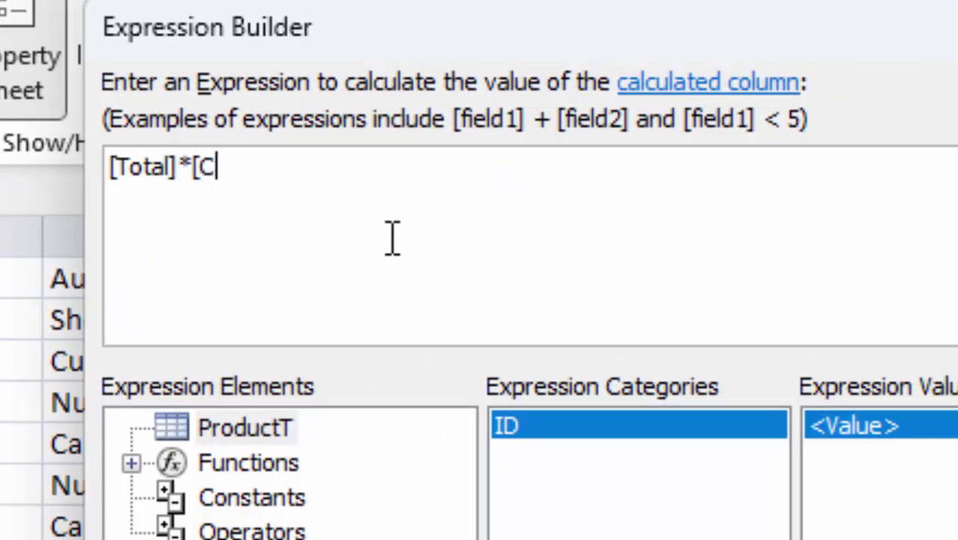
text(GST)
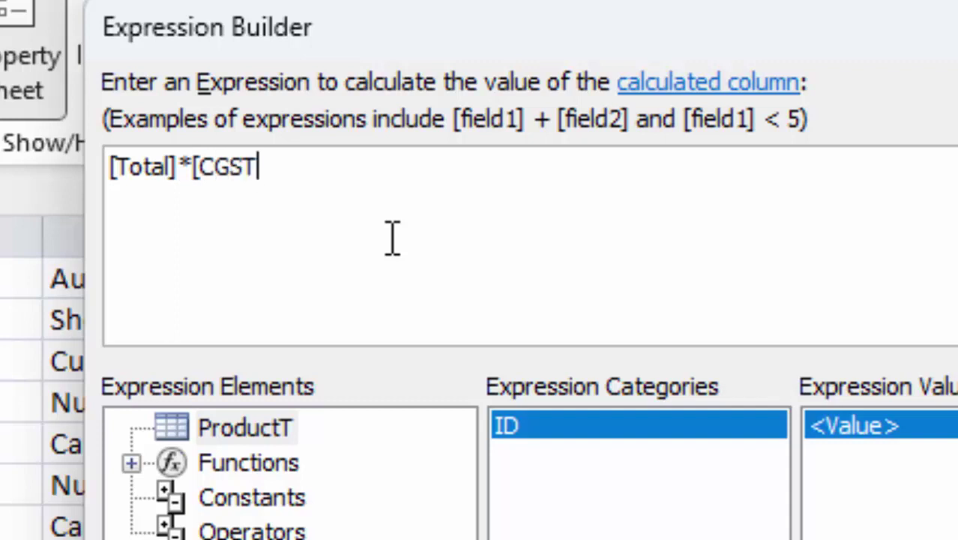
text(])
key(Return)
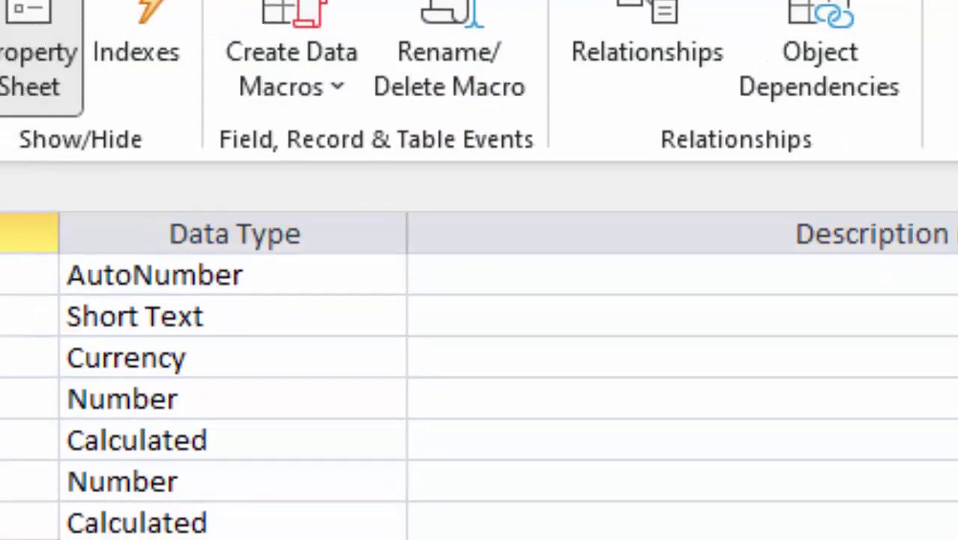
Name the new field below IGST 'CGST SGST' and bring up its data type choices.
click(208, 472)
text(CGS)
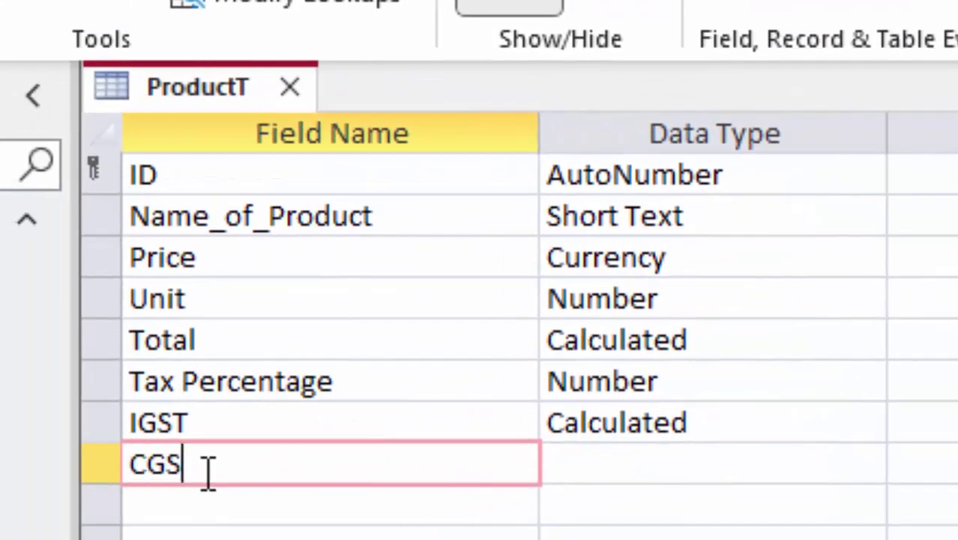
text(T)
text( SG)
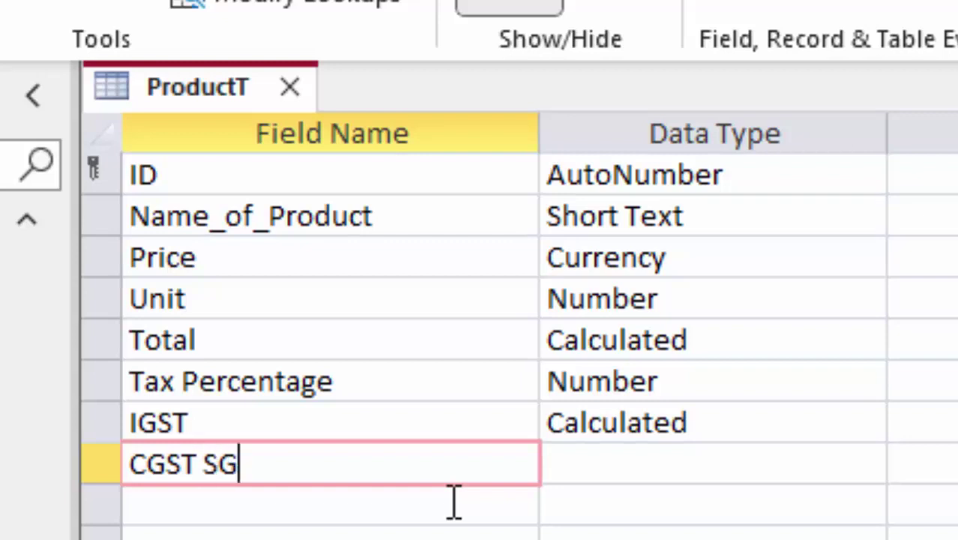
text(ST)
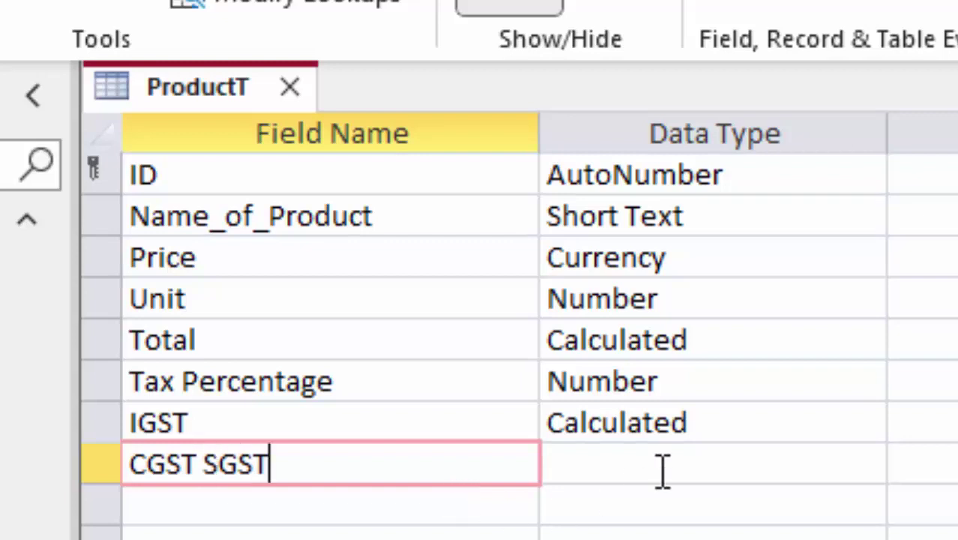
click(661, 471)
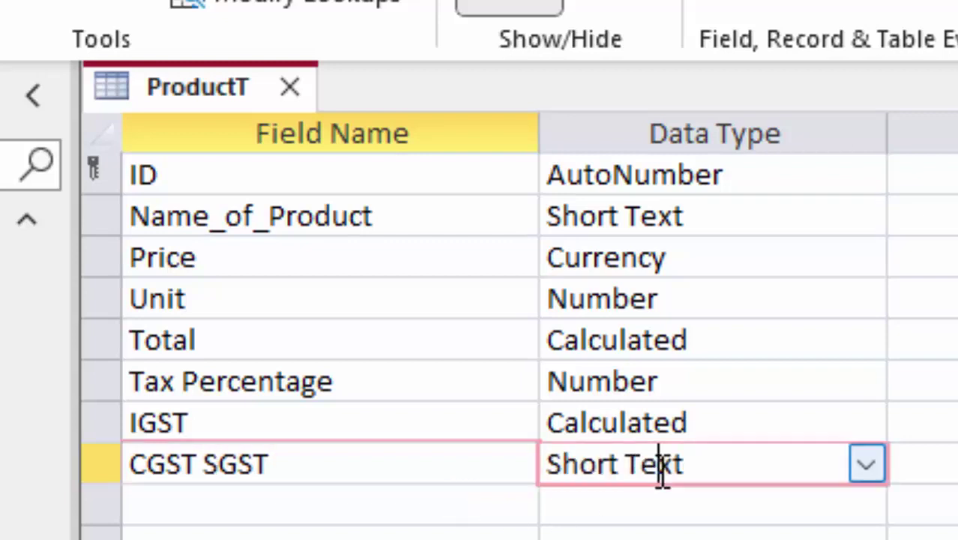
click(862, 468)
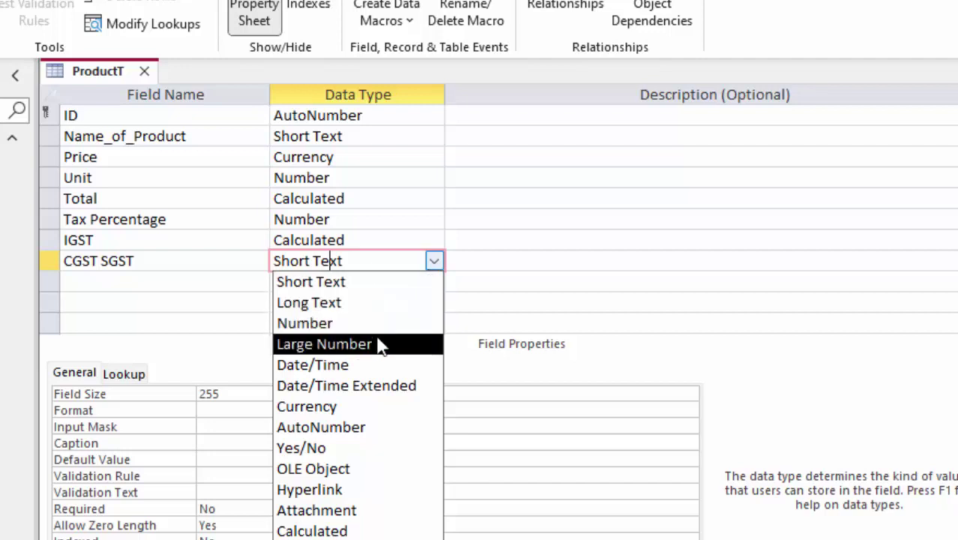
Set CGST SGST to Calculated with the expression [Total]*[Tax Percentage].
click(328, 529)
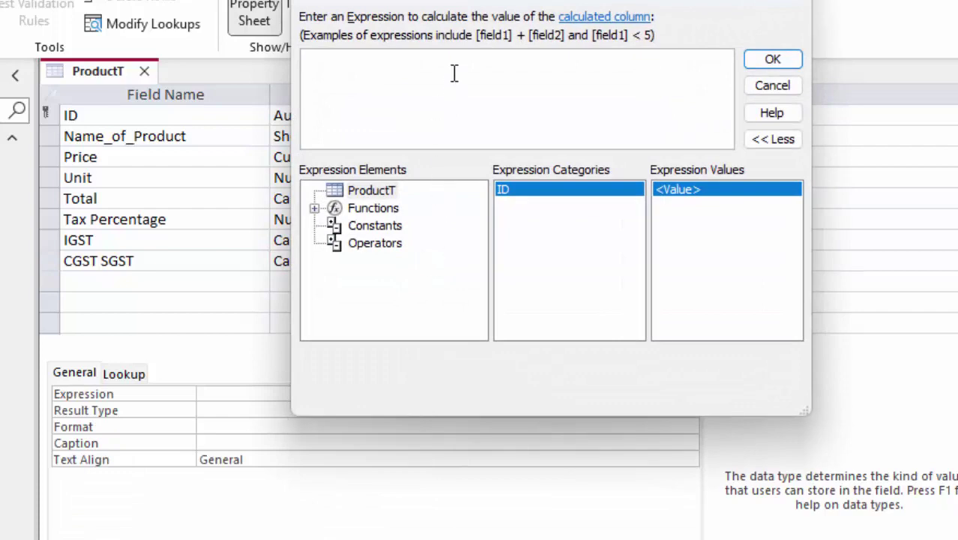
text([)
text(Total)
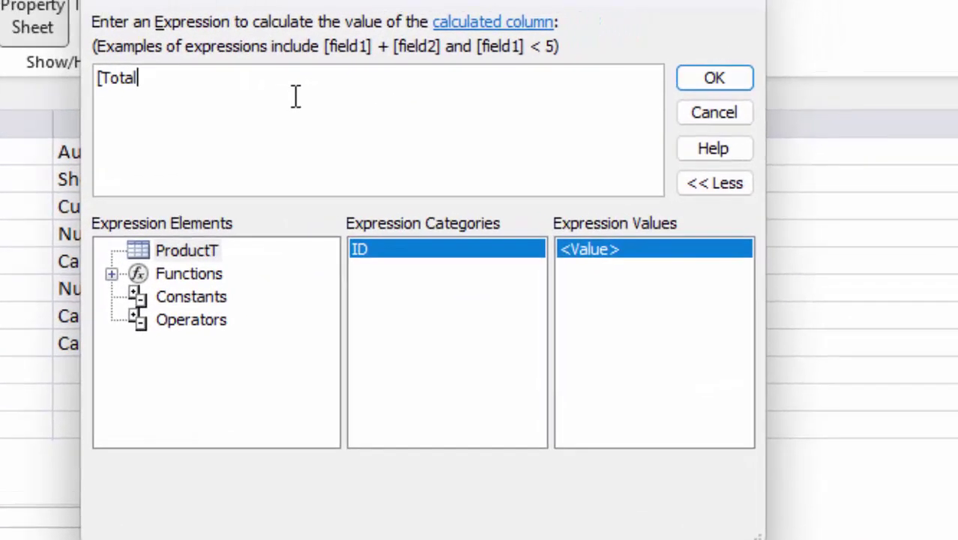
text(] *)
text([Tax )
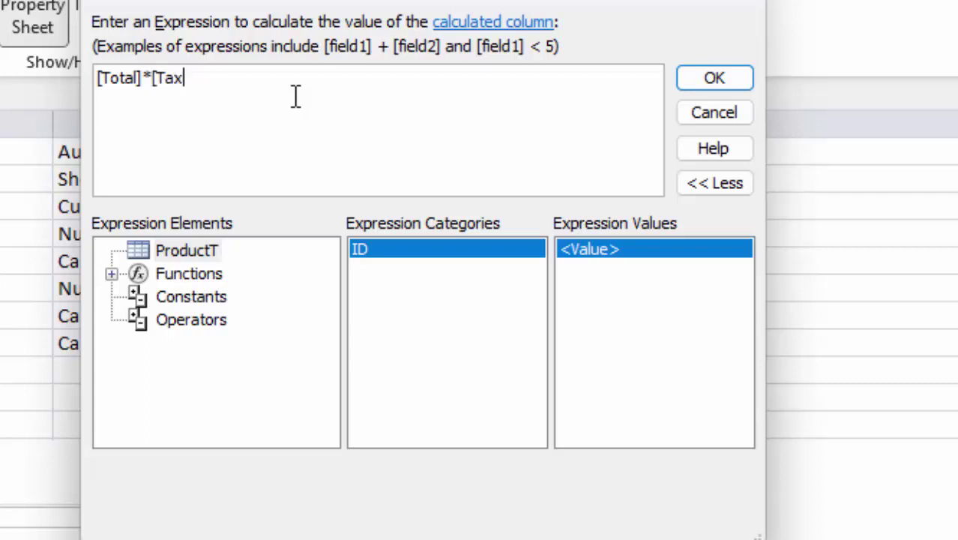
text(Perce)
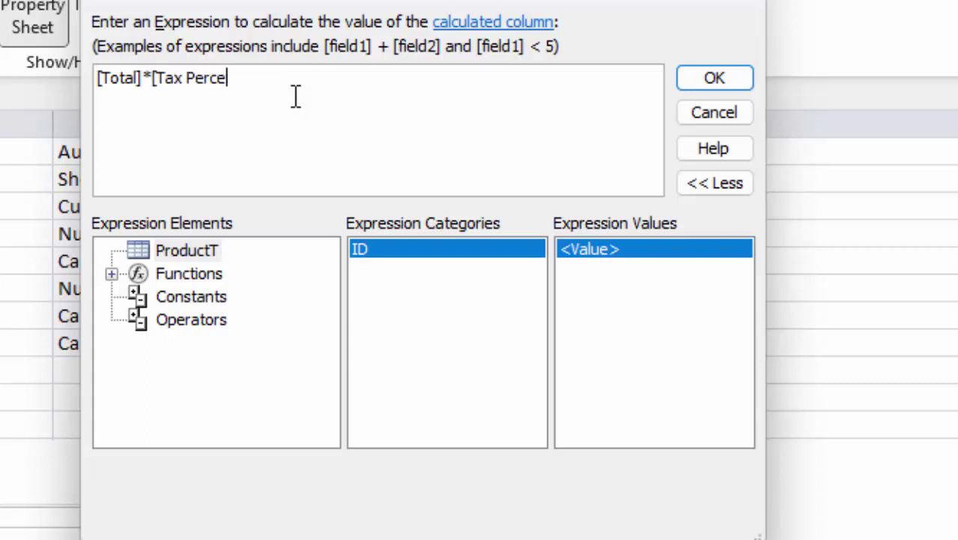
text(ntage])
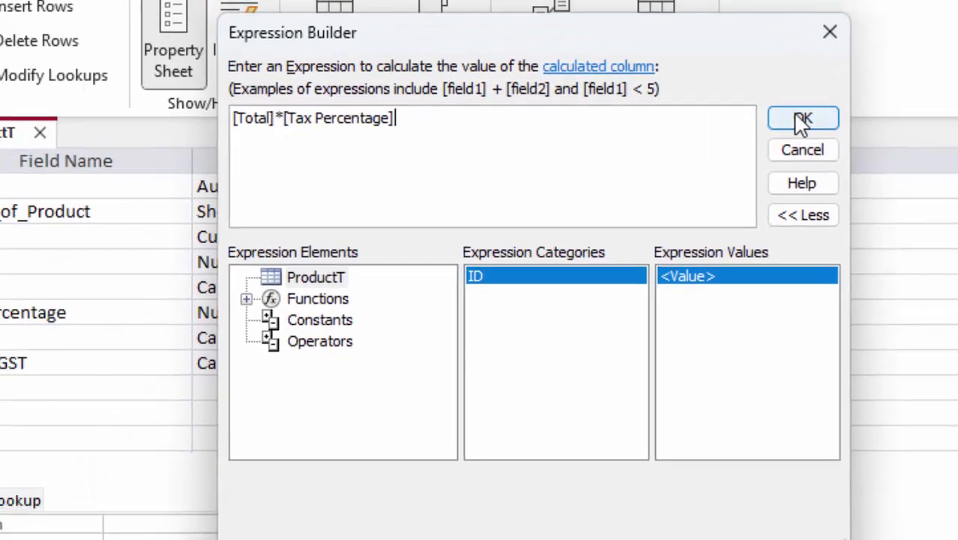
click(714, 78)
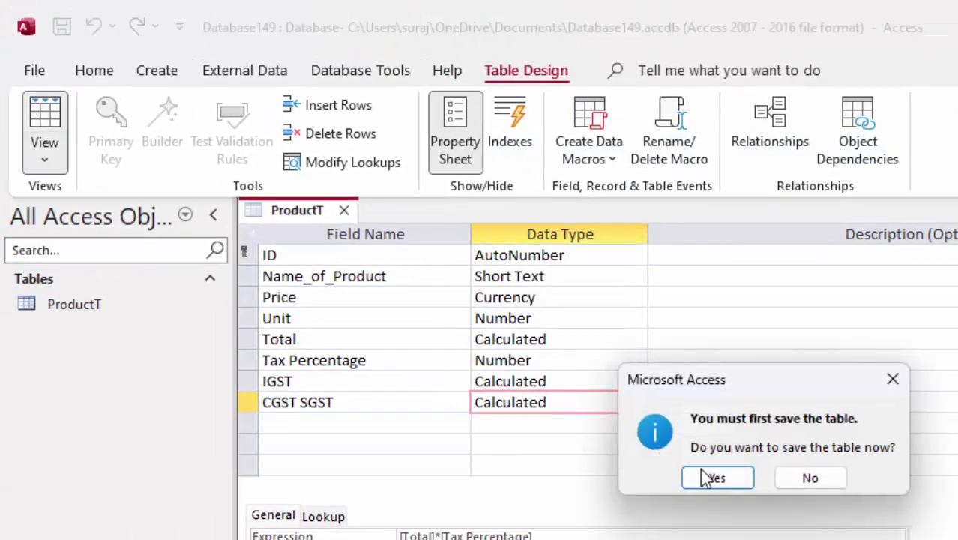
Save ProductT and start a new Keyboard record priced at 400.
click(714, 475)
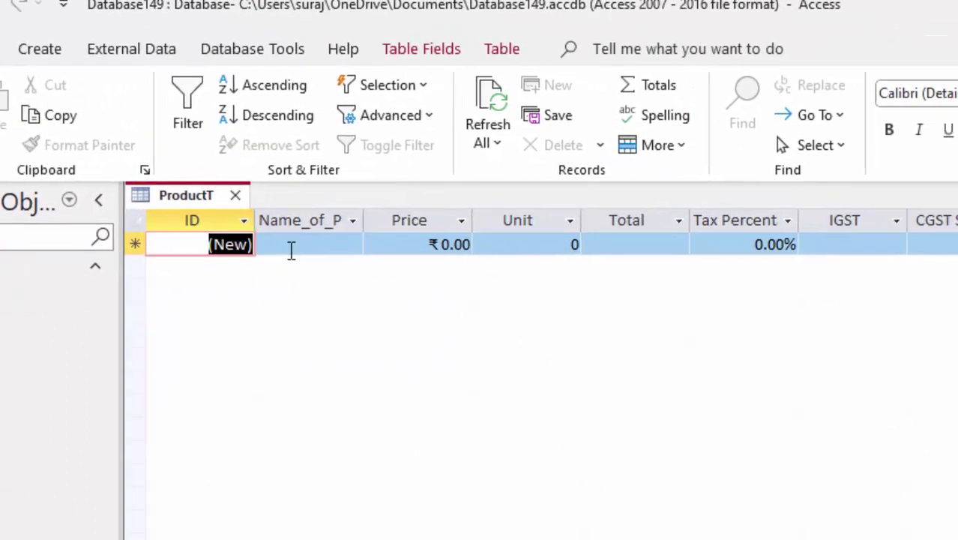
click(415, 252)
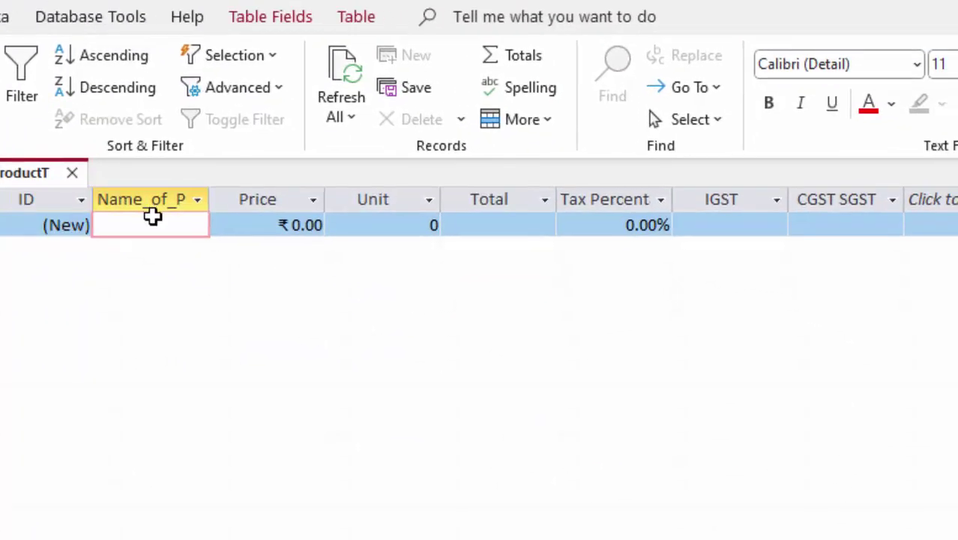
text(K)
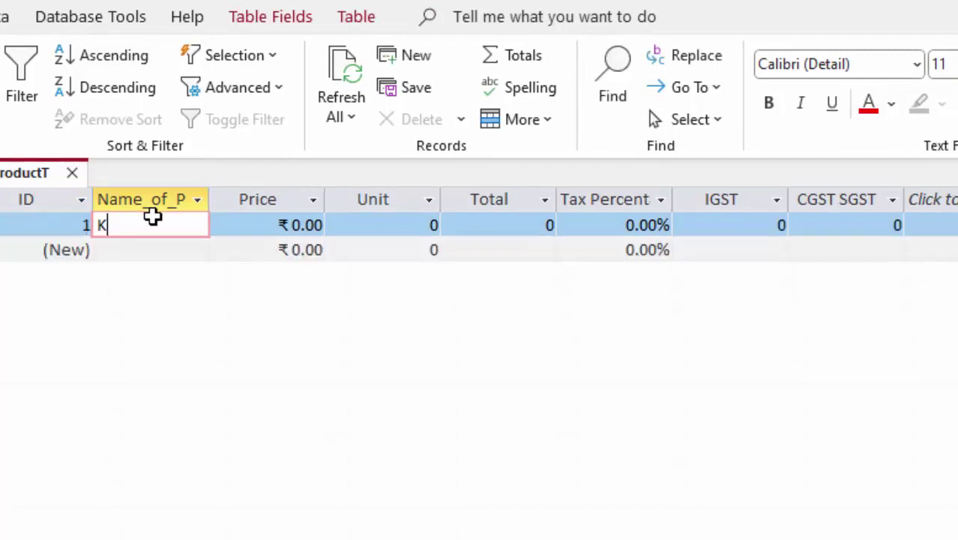
text(eyb)
text(oard)
key(Tab)
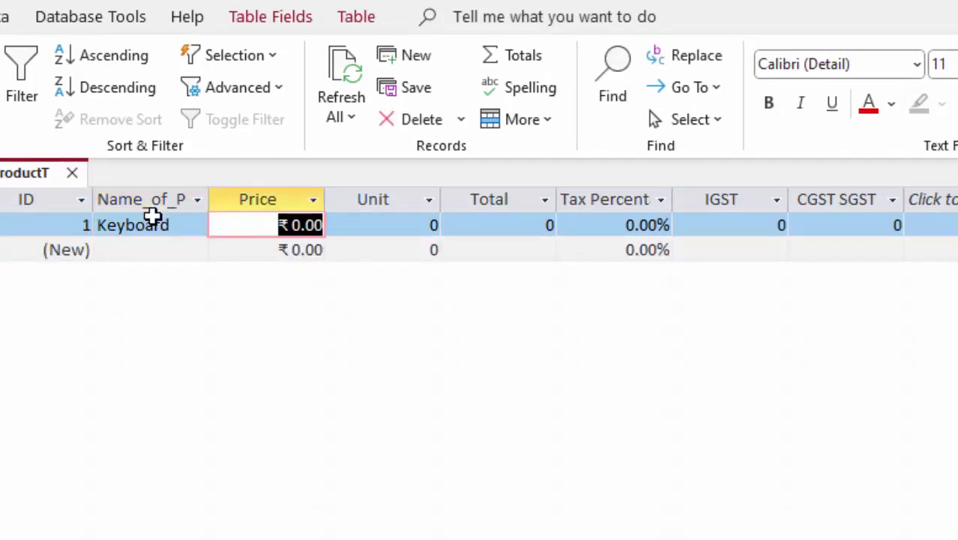
key(BackSpace)
text(400)
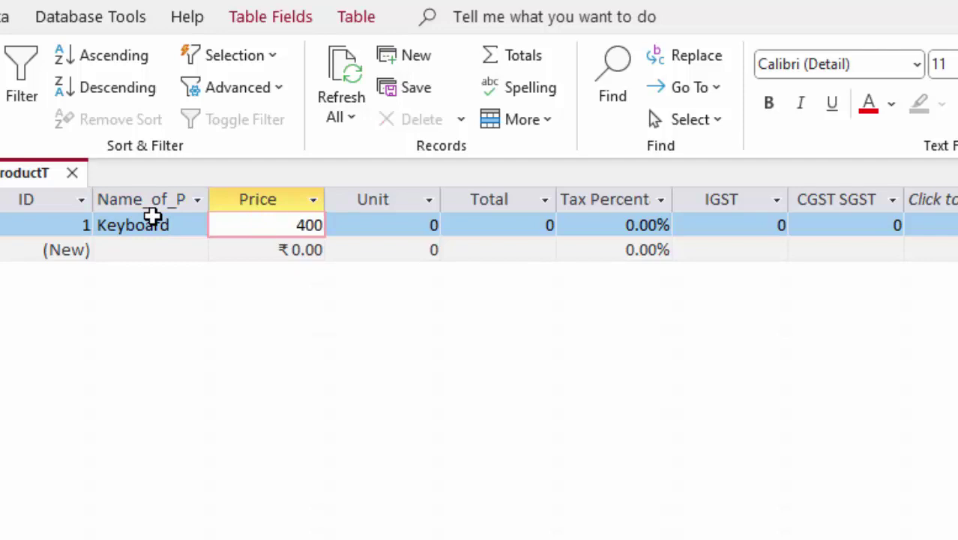
key(Tab)
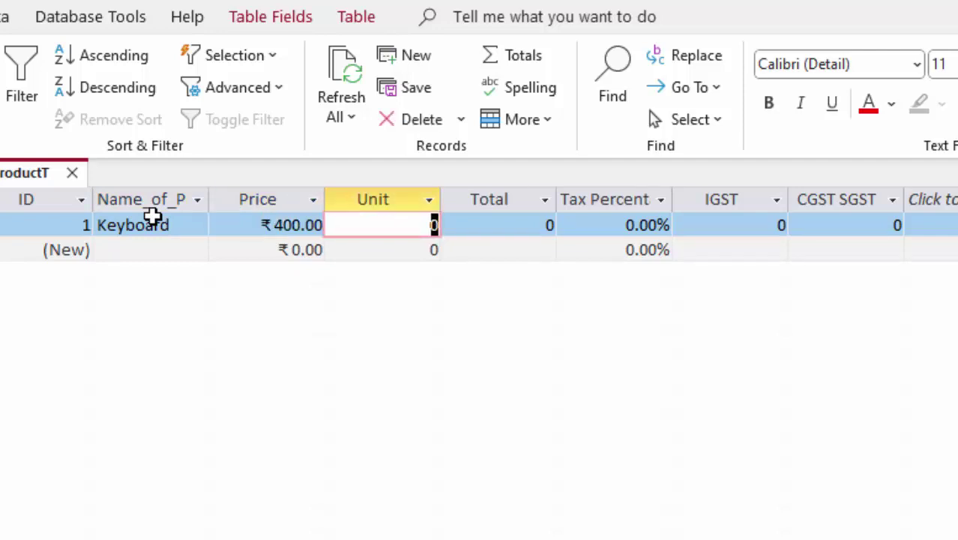
Give the Keyboard record 6 units and 10% tax, yielding Total 2400 and IGST 240.
text(6)
key(Tab)
key(Tab)
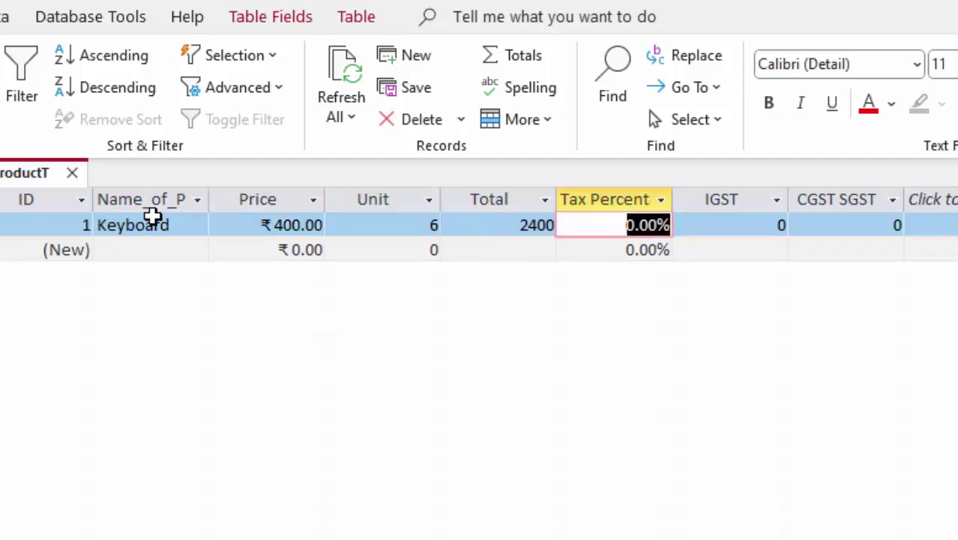
text(1)
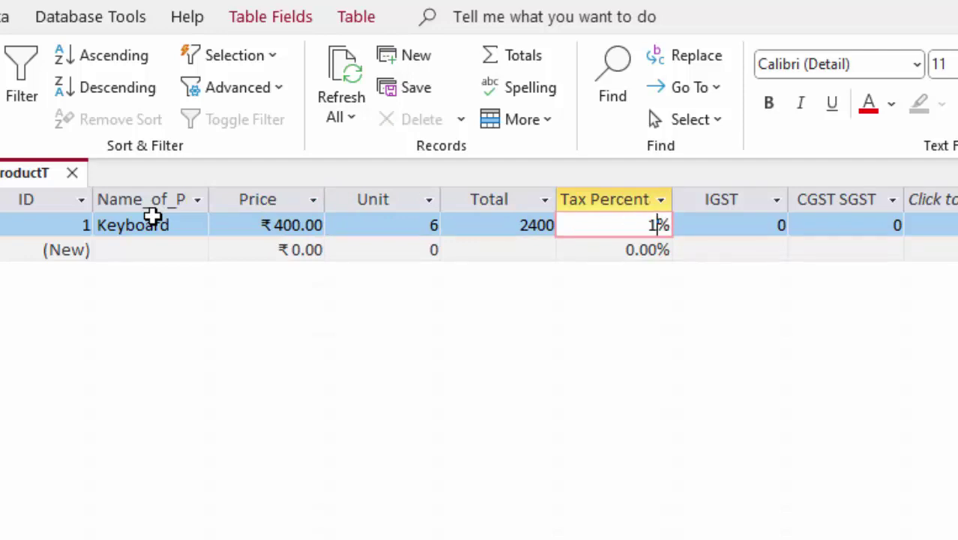
text(0)
key(Tab)
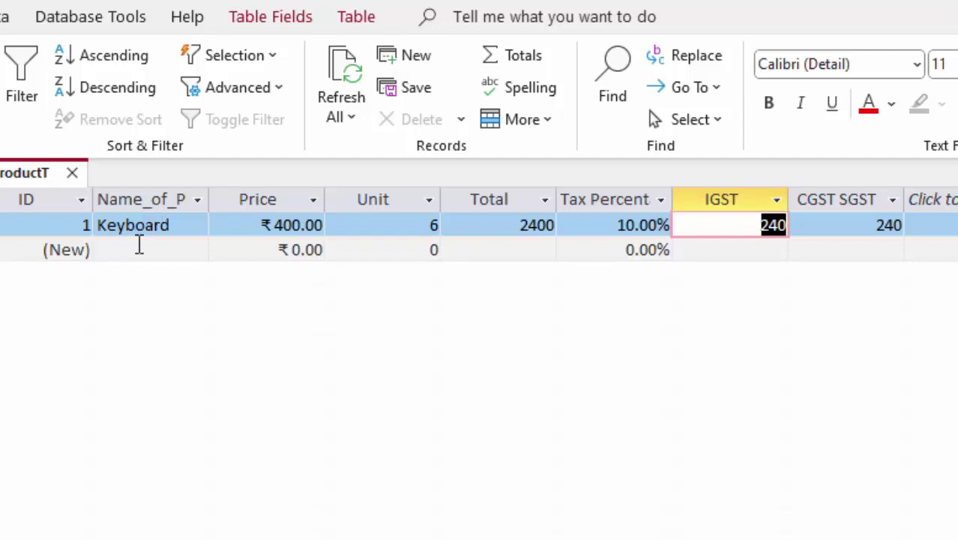
click(138, 244)
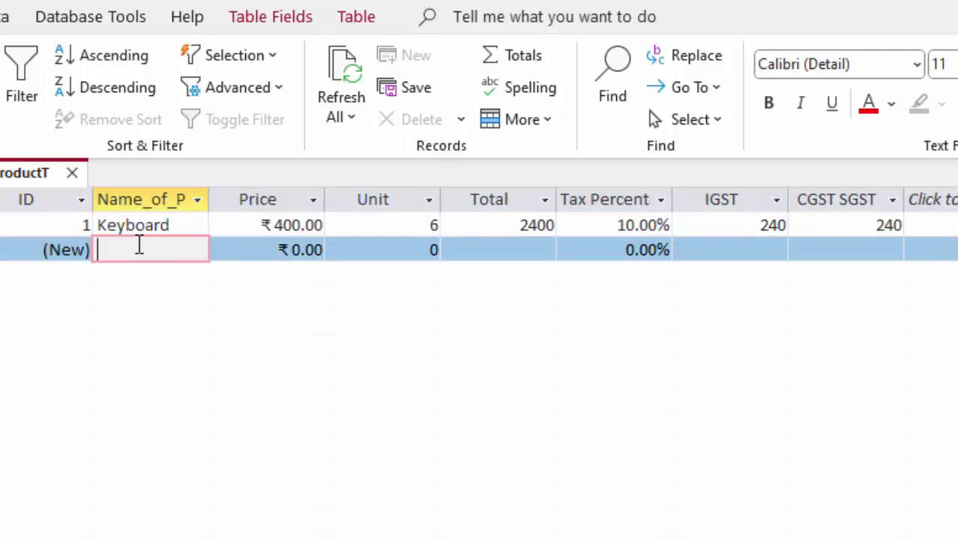
Enter LED TV at 25,000 with 6 units and 10% tax, giving Total 150000 and taxes of 15000.
text(L)
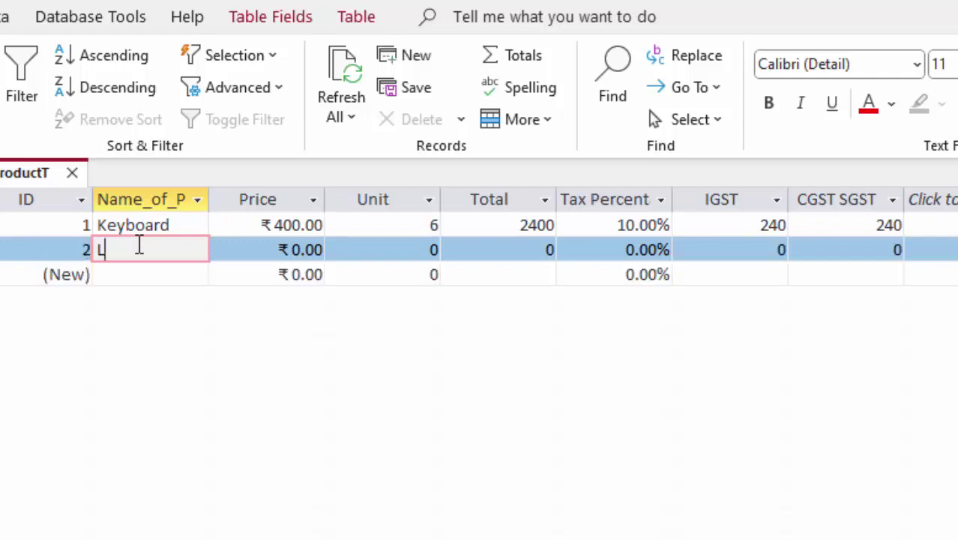
text(ED TV)
key(Tab)
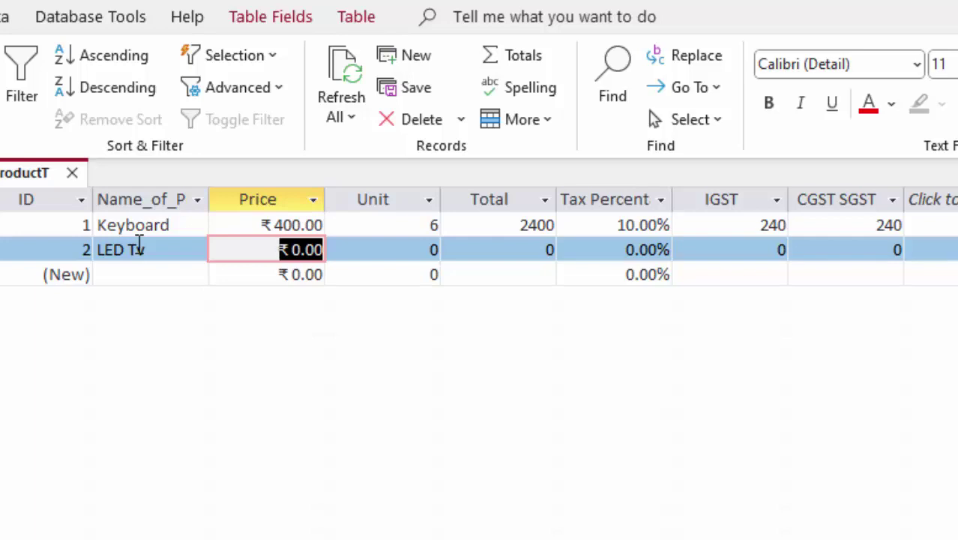
text(25,00)
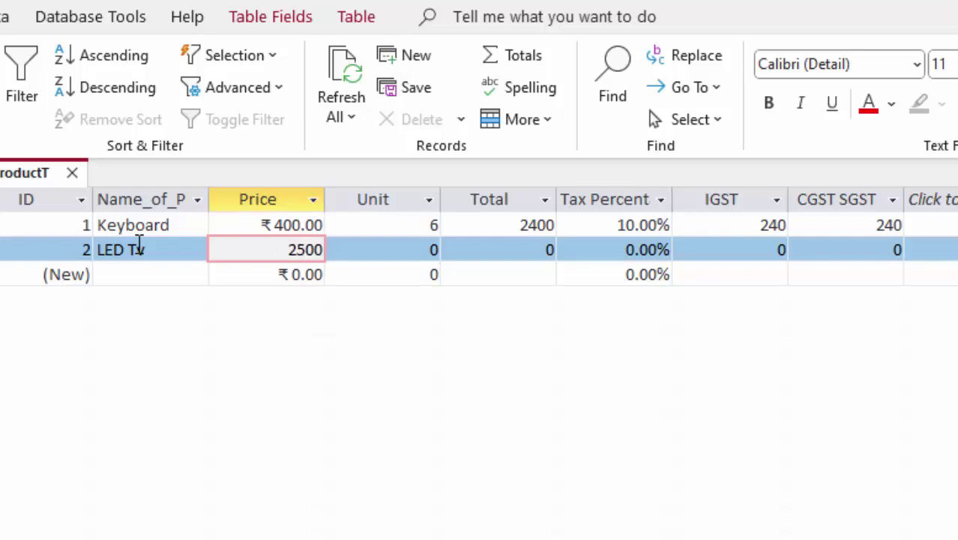
text(0)
key(Tab)
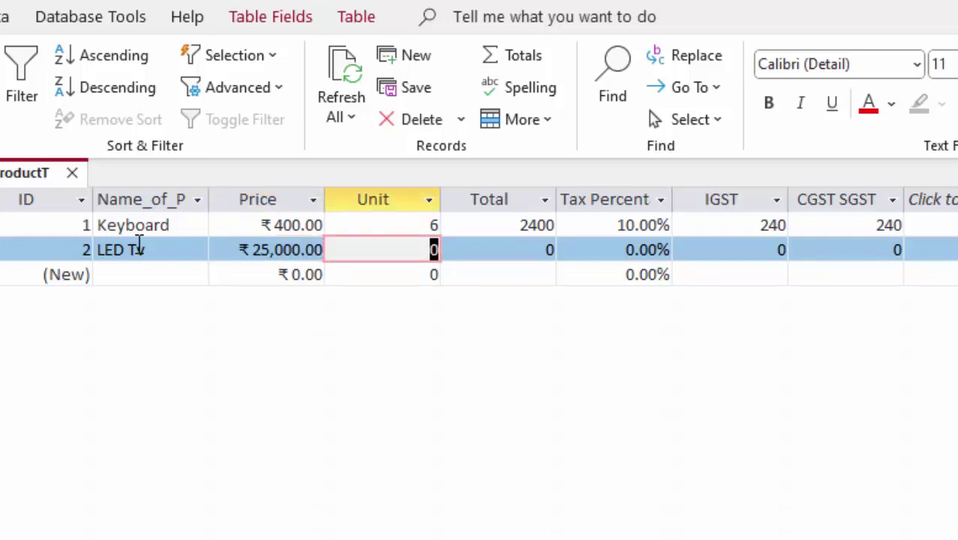
key(BackSpace)
text(6)
key(Tab)
key(Tab)
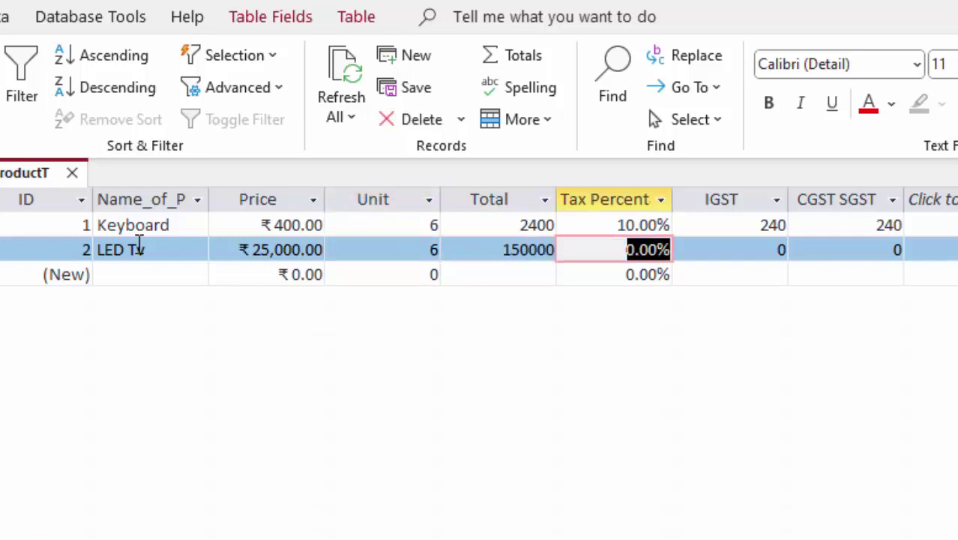
text(10)
key(Tab)
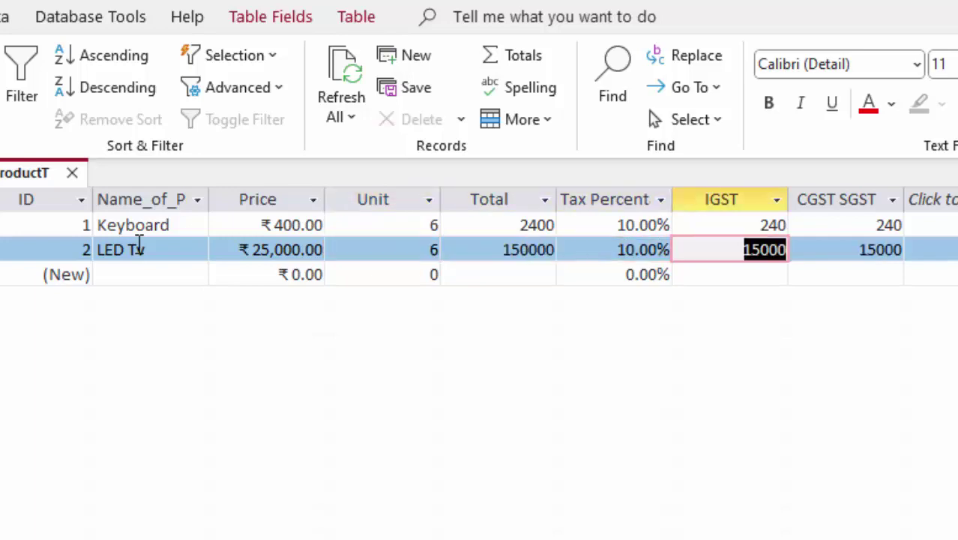
key(Tab)
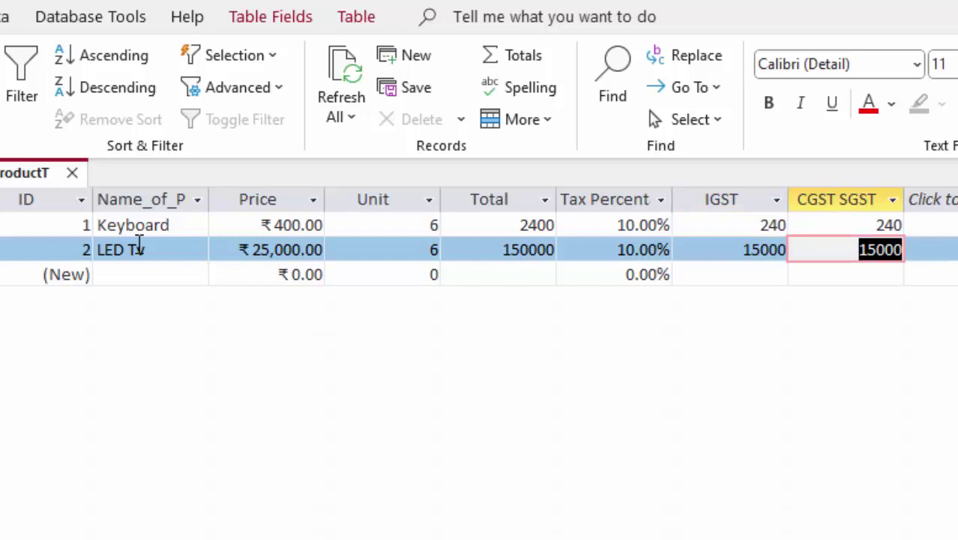